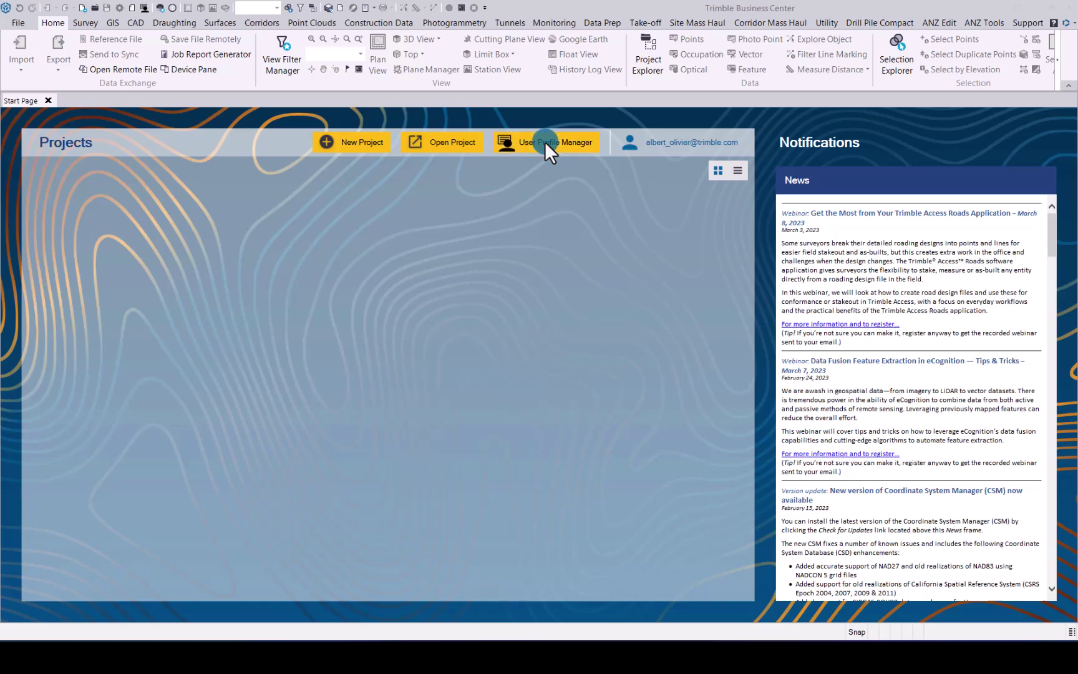
Create a new Unnamed project from the Metric template.
click(354, 142)
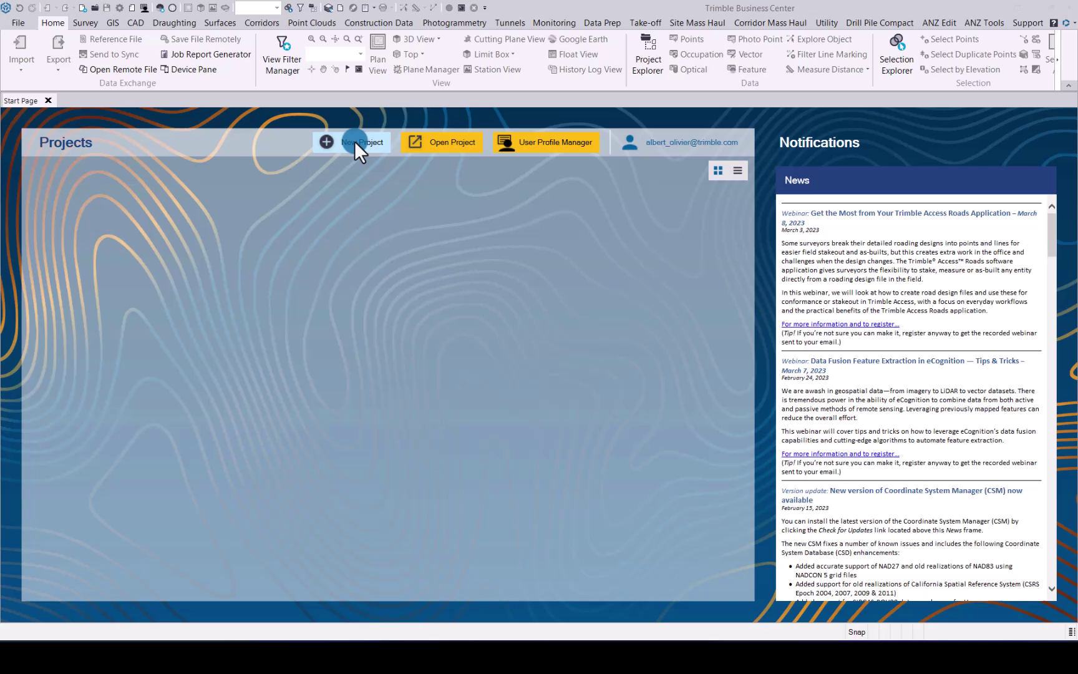
click(411, 279)
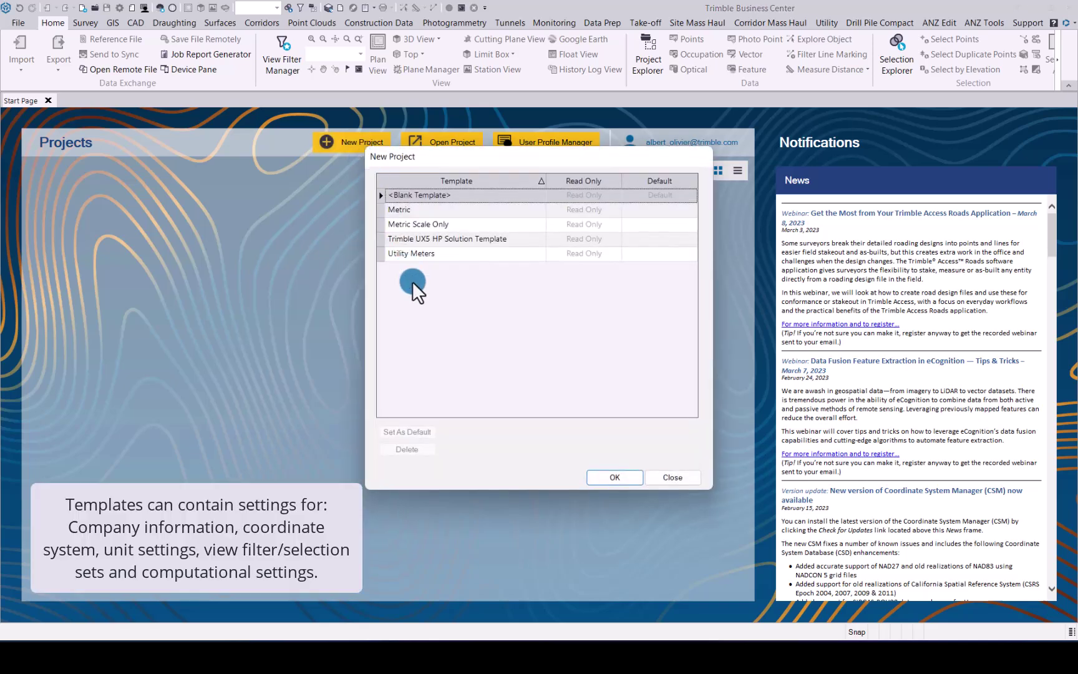
click(394, 209)
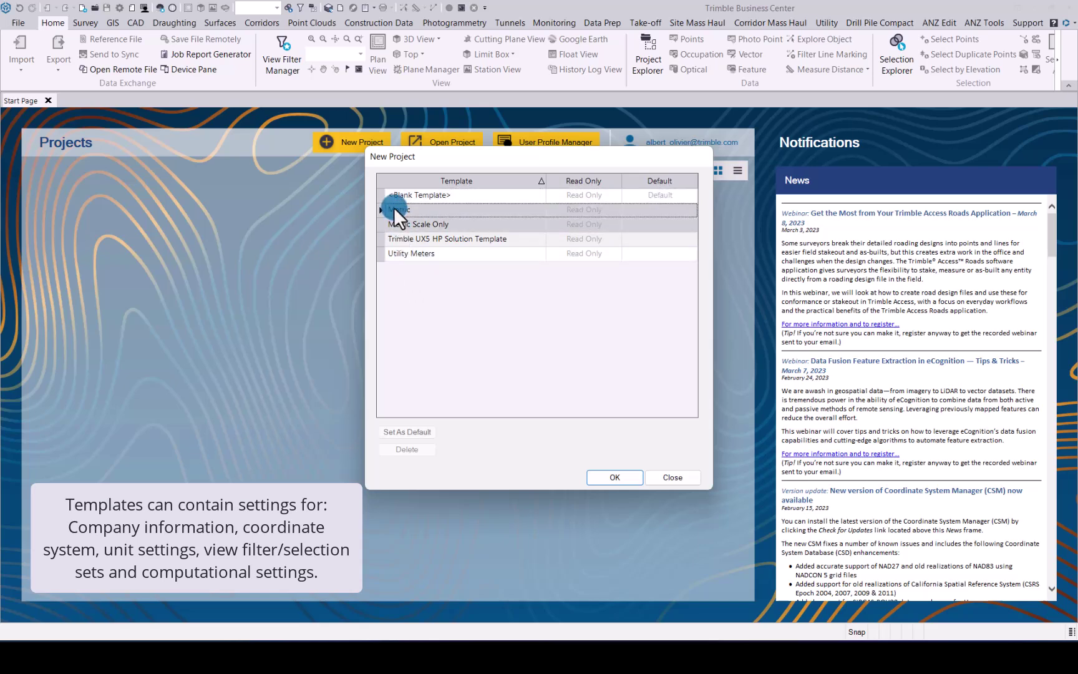
click(611, 475)
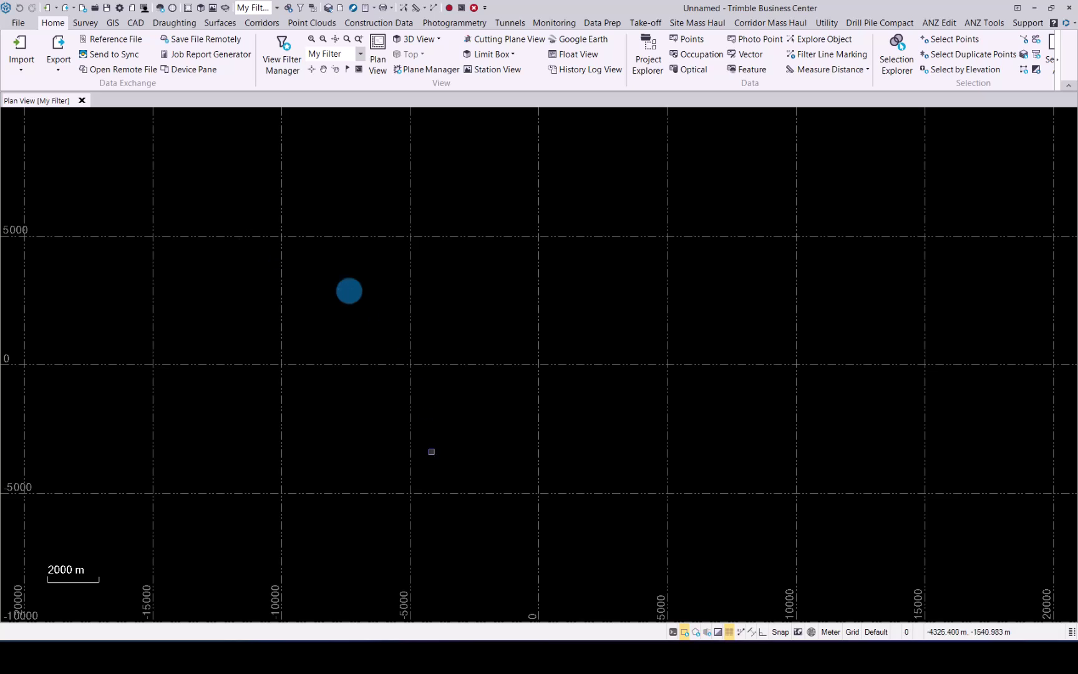
Drag filloop.jxl and GlobalFeatures from the Data folder into the project's plan view.
click(484, 658)
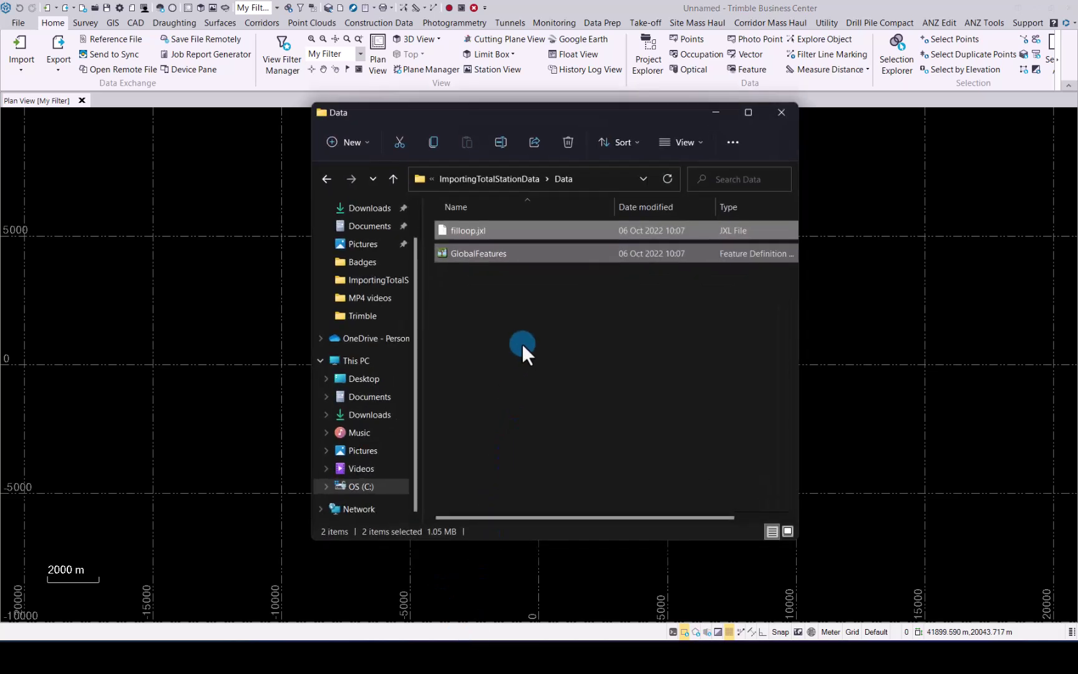
click(522, 342)
click(514, 229)
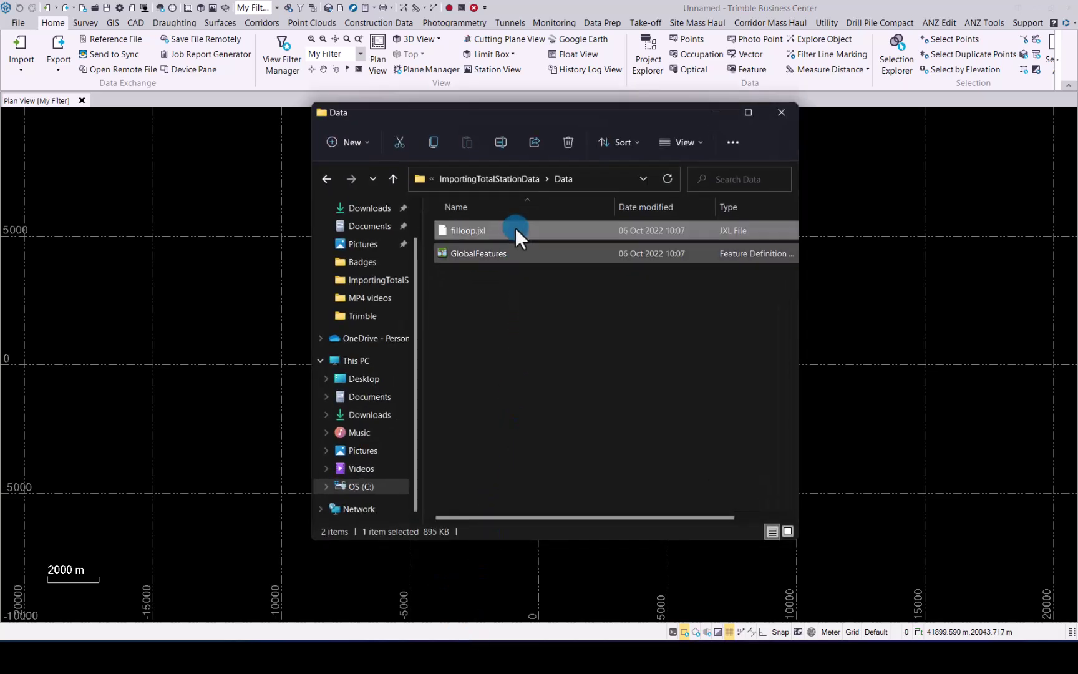
shift+click(496, 253)
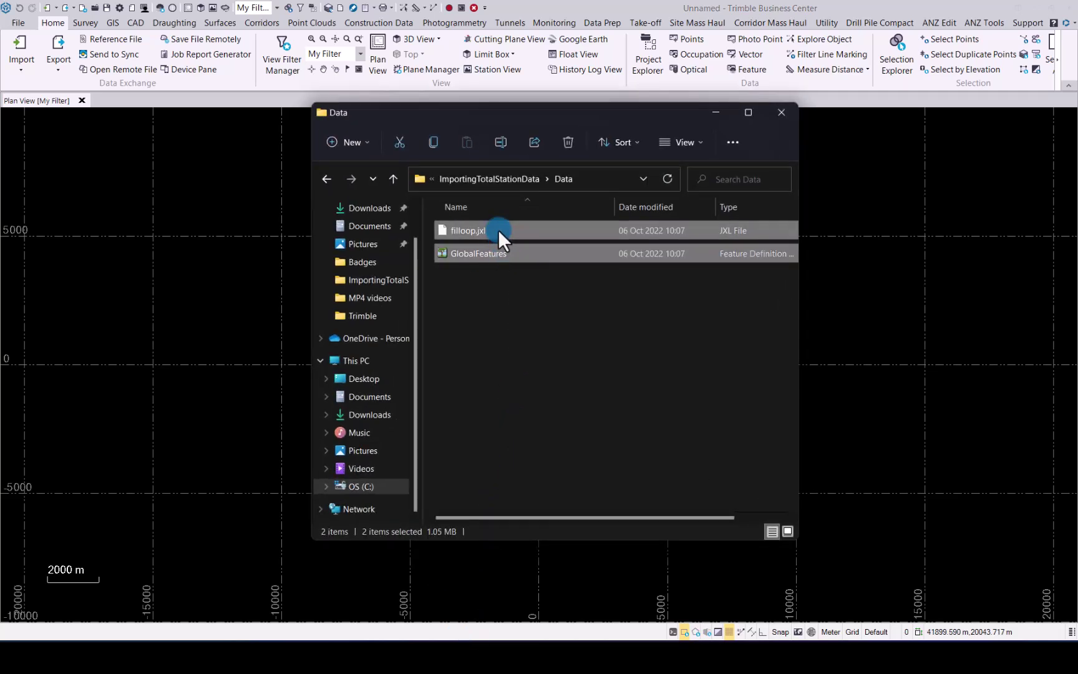
drag(498, 230, 171, 327)
click(716, 113)
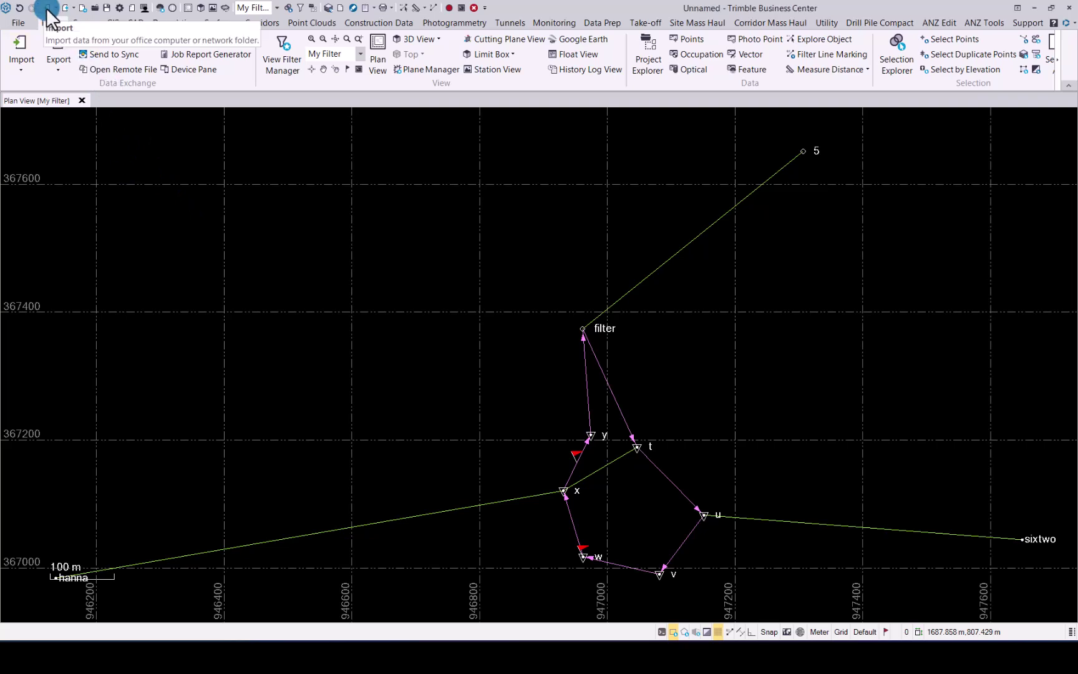
Point the widened Import panel at the ImportingGNSSData\Data\Static Data folder to list its T01 files.
click(20, 42)
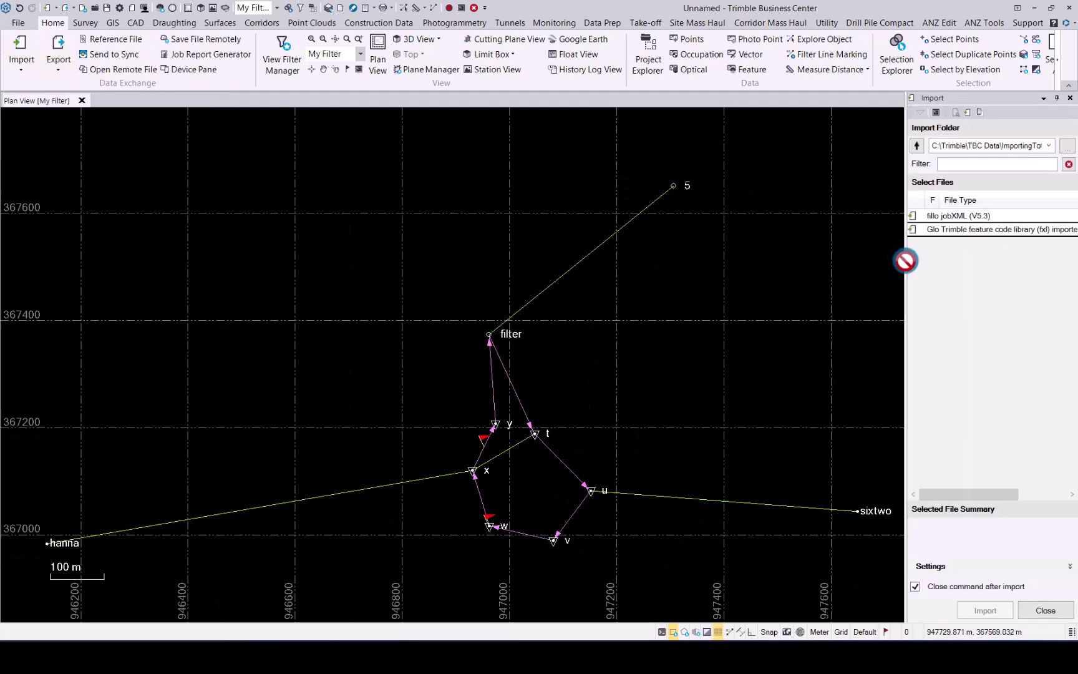
drag(906, 261, 881, 260)
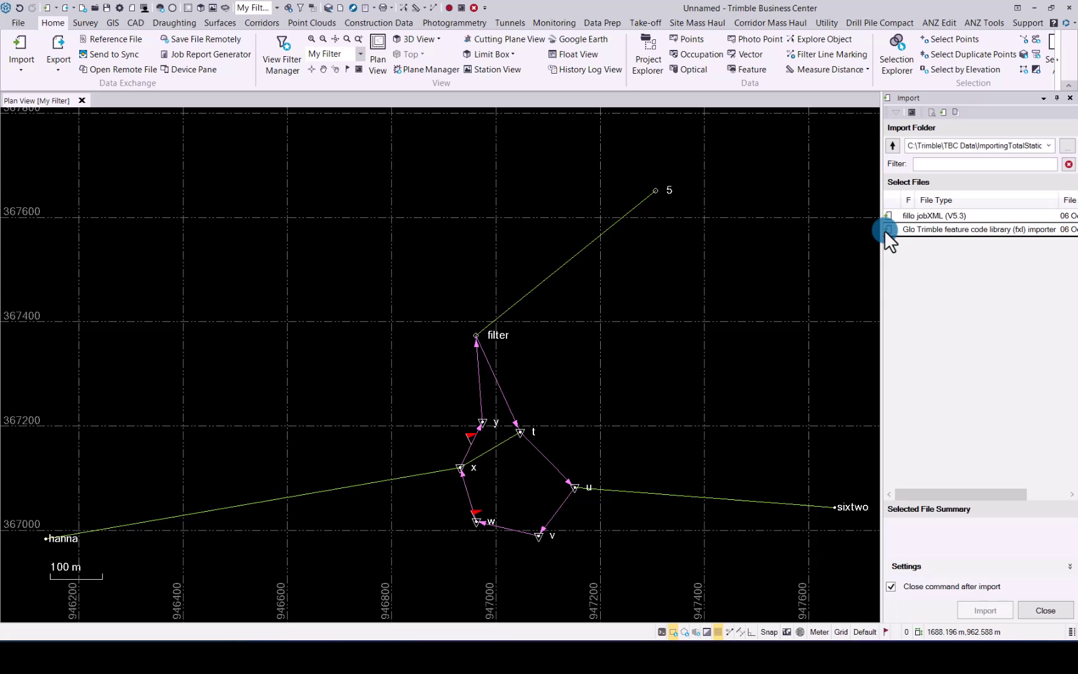
click(1068, 149)
scroll(551, 330, down, 4)
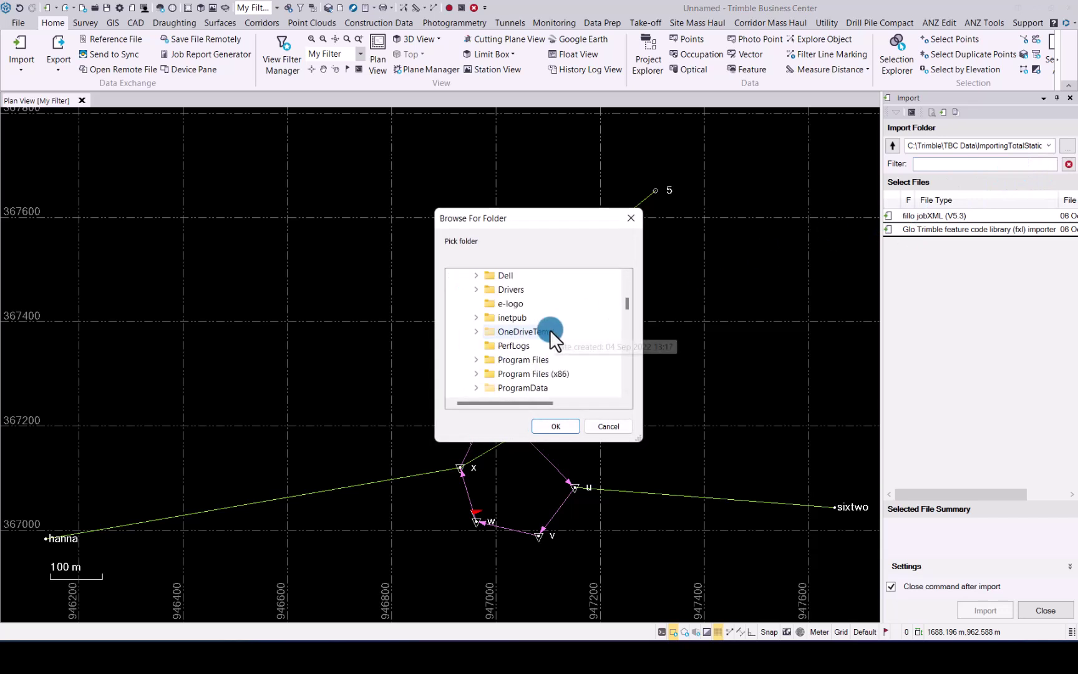
scroll(550, 329, down, 10)
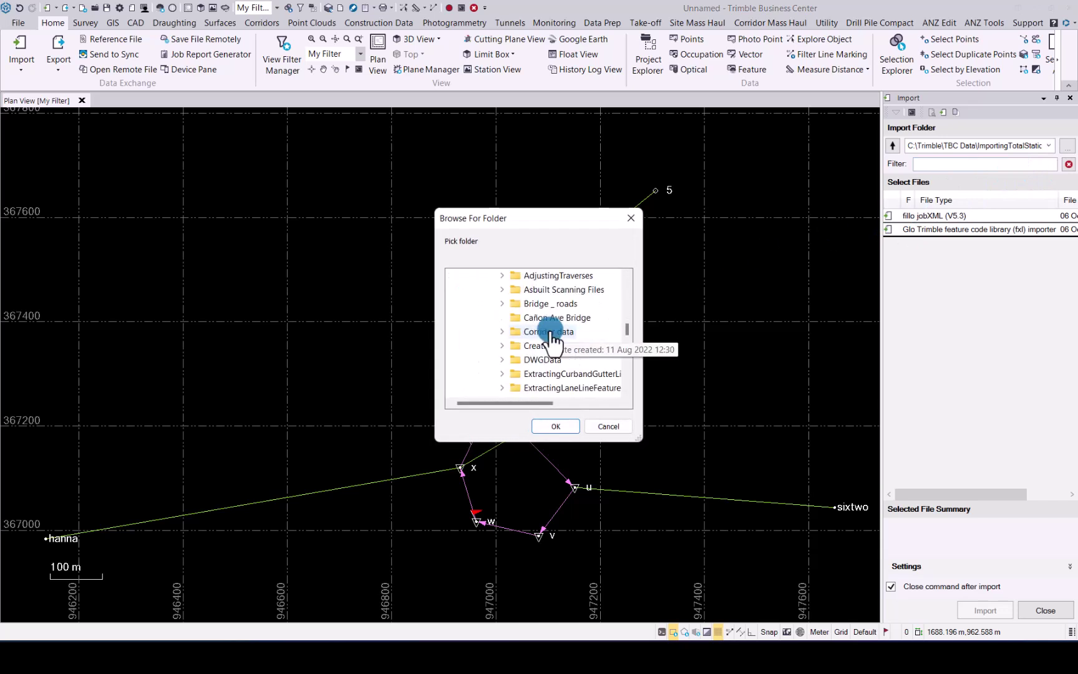
scroll(550, 334, down, 3)
scroll(560, 344, up, 1)
scroll(558, 335, down, 1)
click(561, 373)
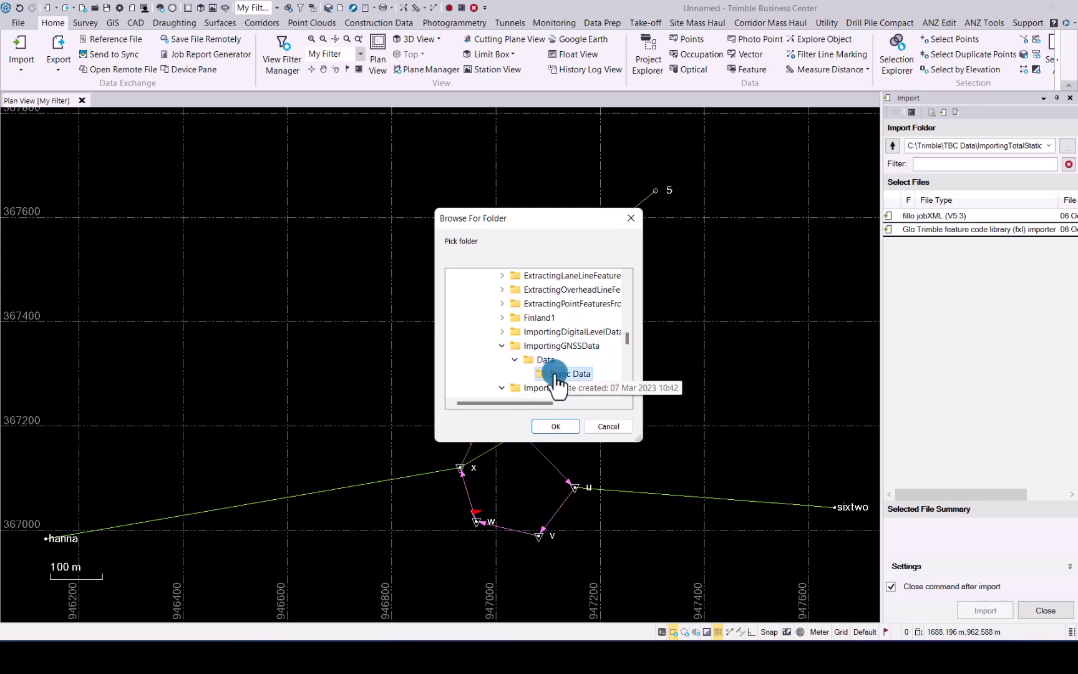
click(563, 423)
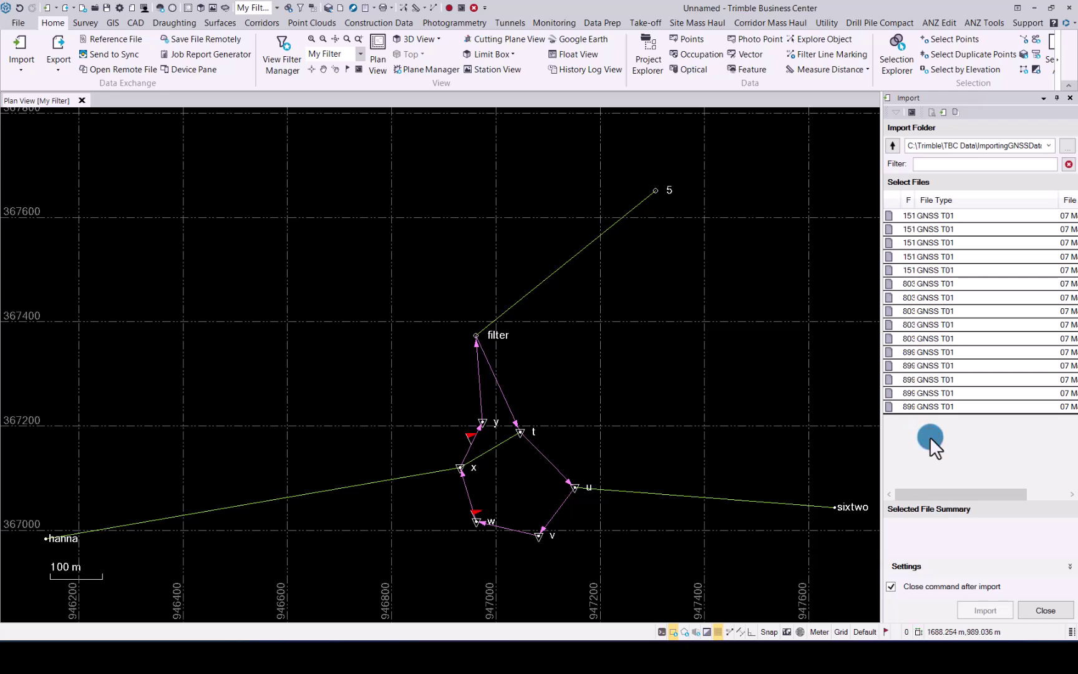
Enable Force Static and import all 15 T01 files from Static Data.
click(940, 216)
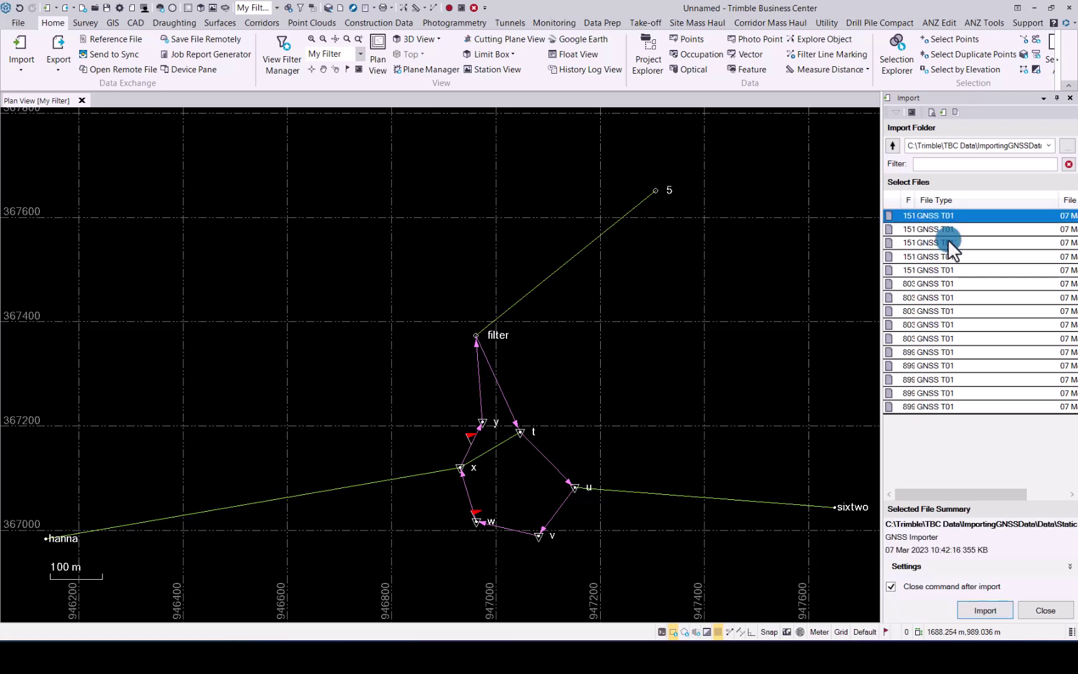
click(1069, 565)
click(1002, 505)
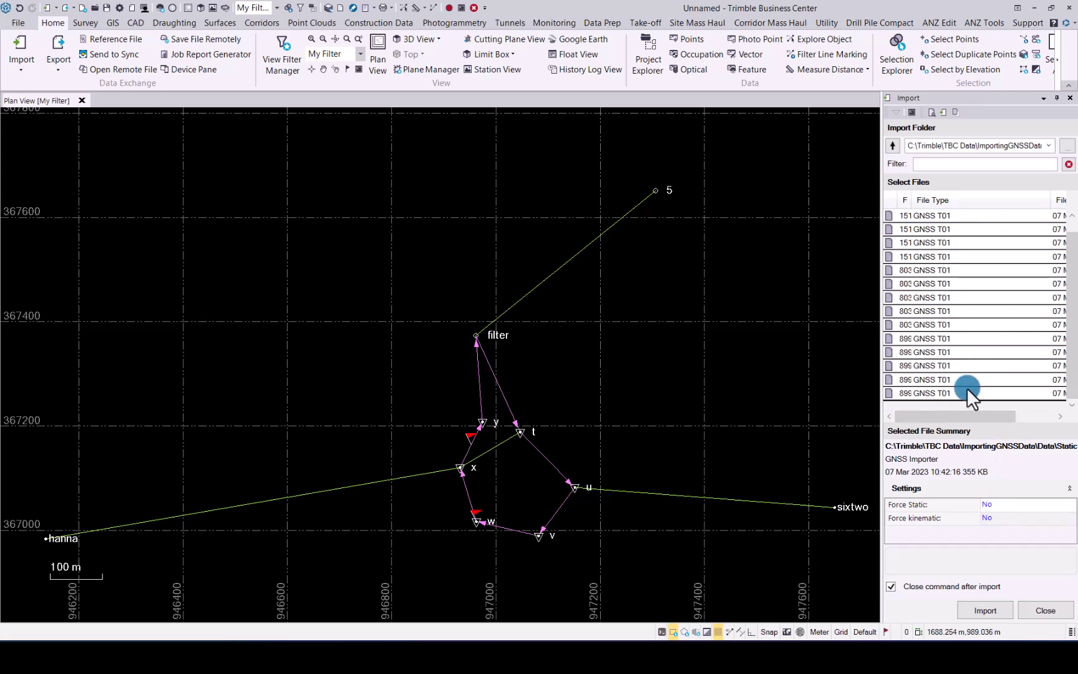
shift+click(965, 398)
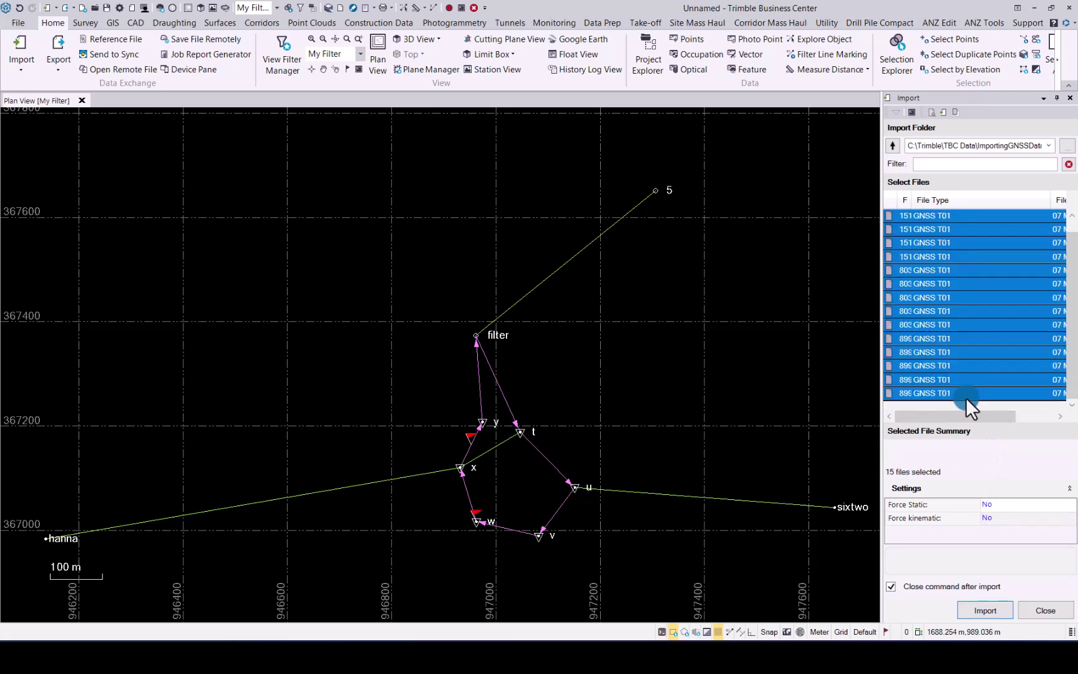
click(983, 609)
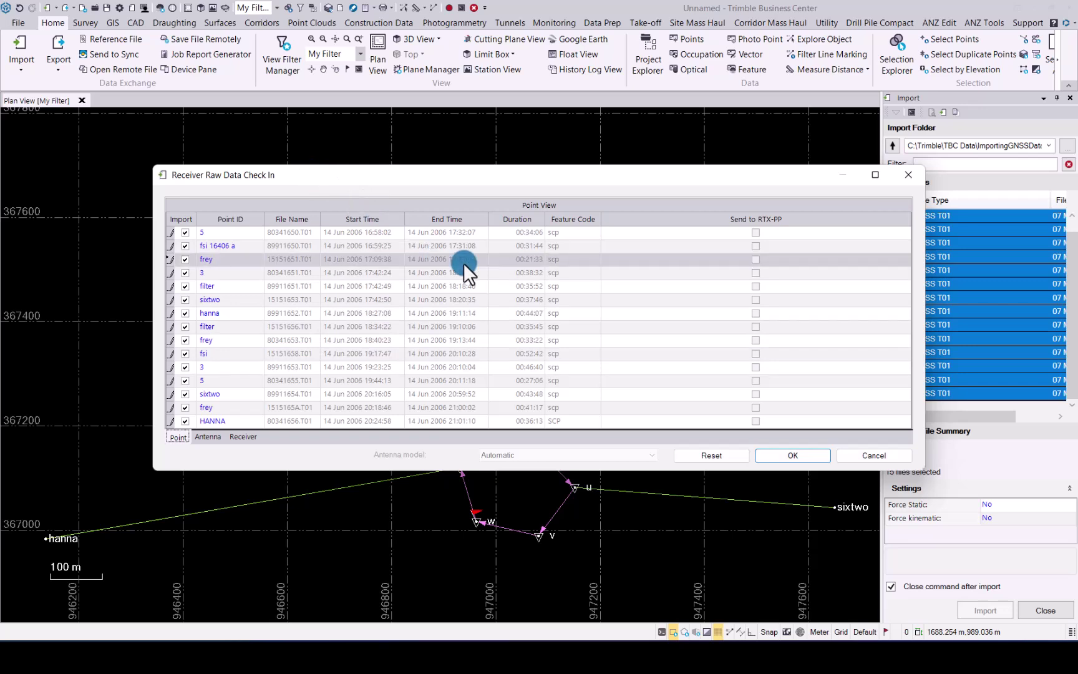
Accept the Receiver Raw Data Check In list of imported T01 sessions.
click(792, 456)
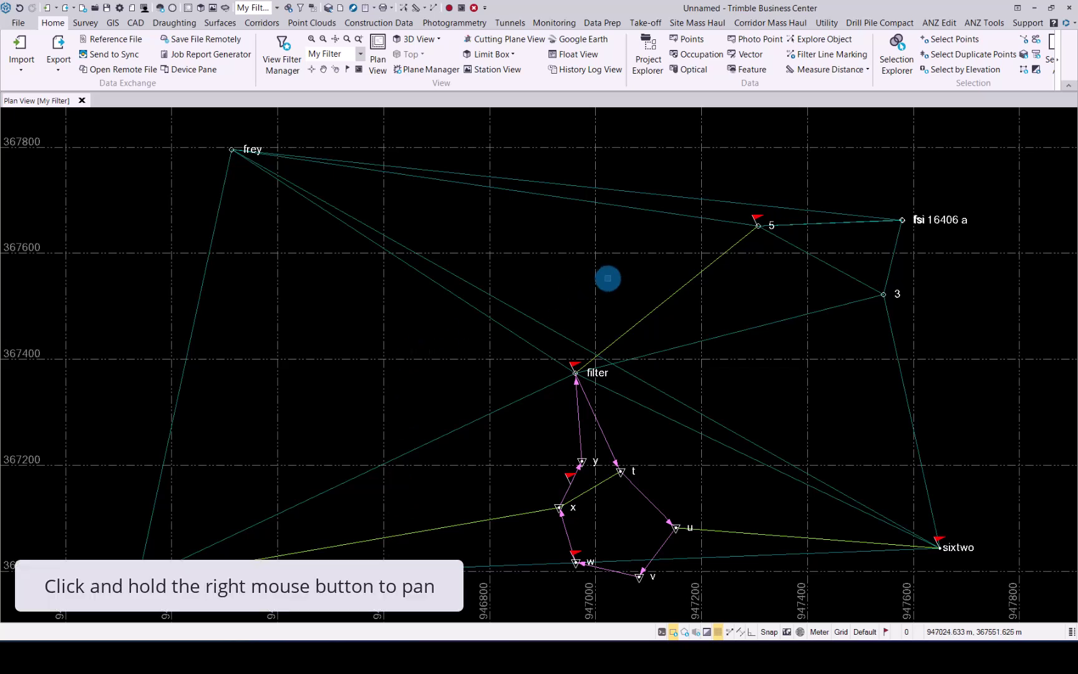
Pan and zoom the plan view to fit the whole network, from frey to sixtwo.
right_drag(608, 278, 697, 260)
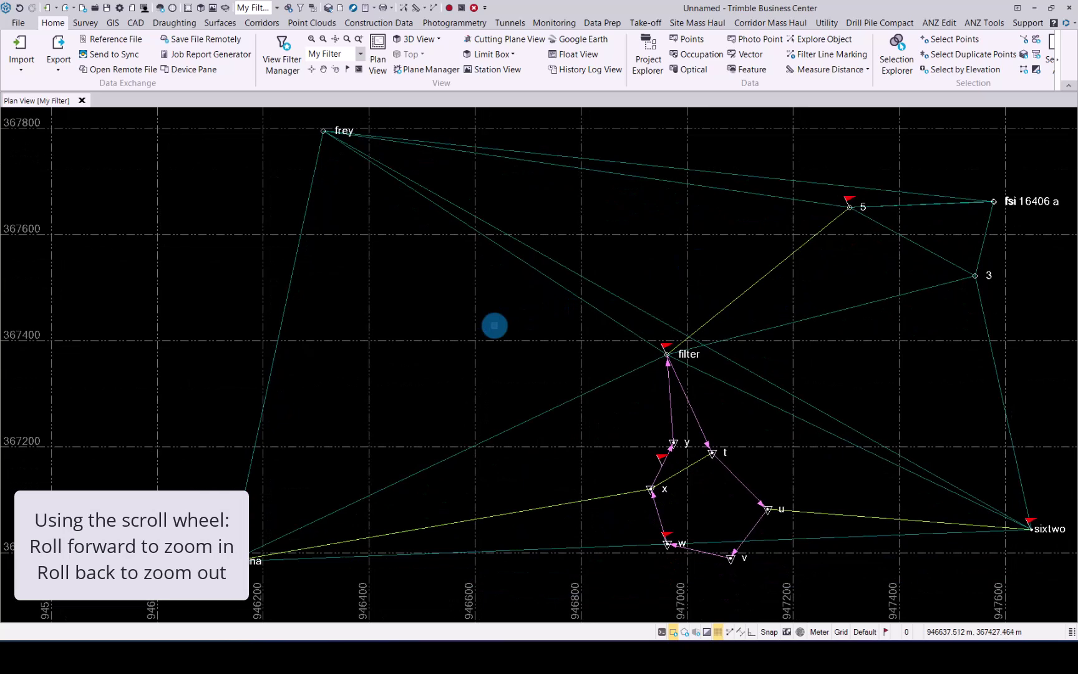
scroll(494, 325, down, 3)
scroll(494, 325, up, 4)
scroll(494, 325, down, 3)
scroll(496, 354, up, 4)
scroll(496, 353, down, 2)
scroll(497, 353, down, 2)
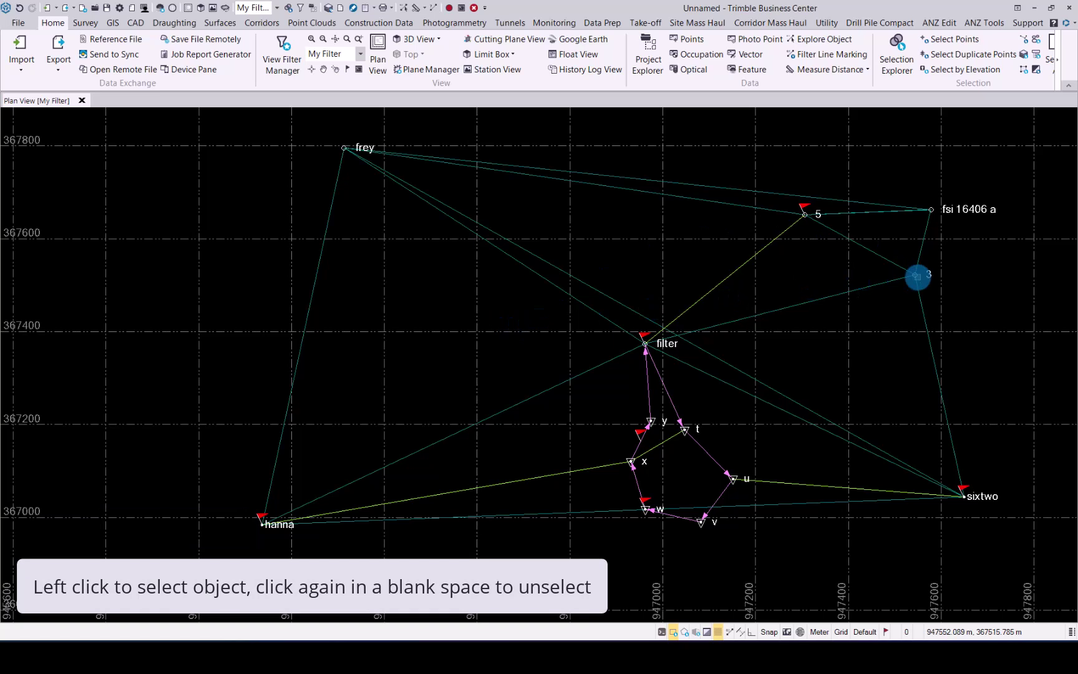
click(916, 275)
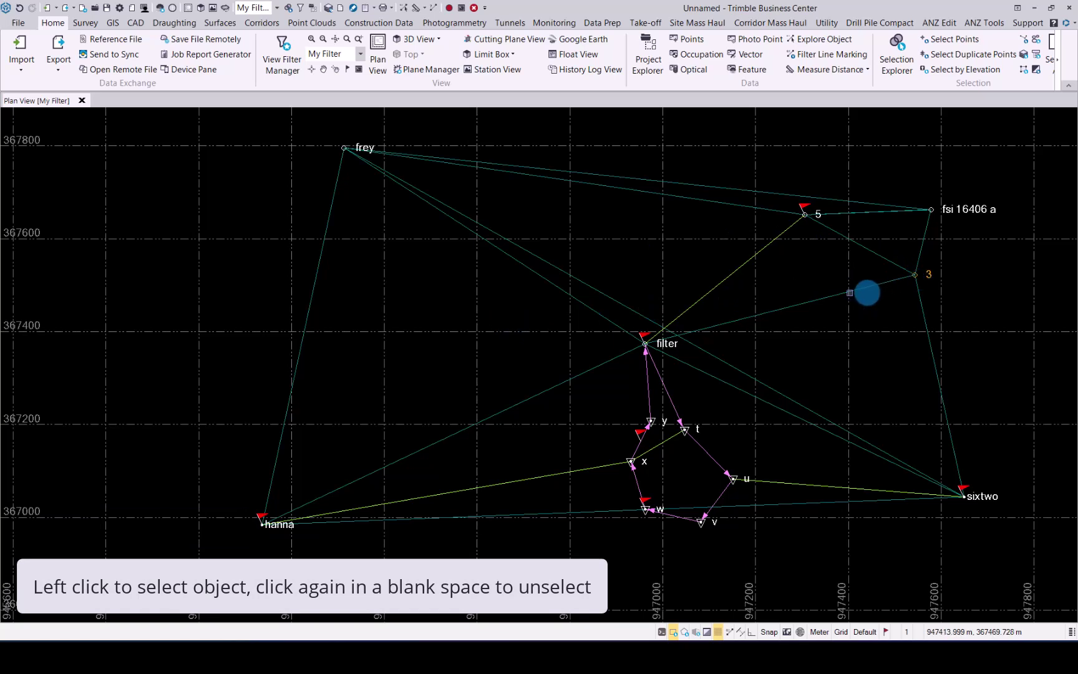
click(847, 291)
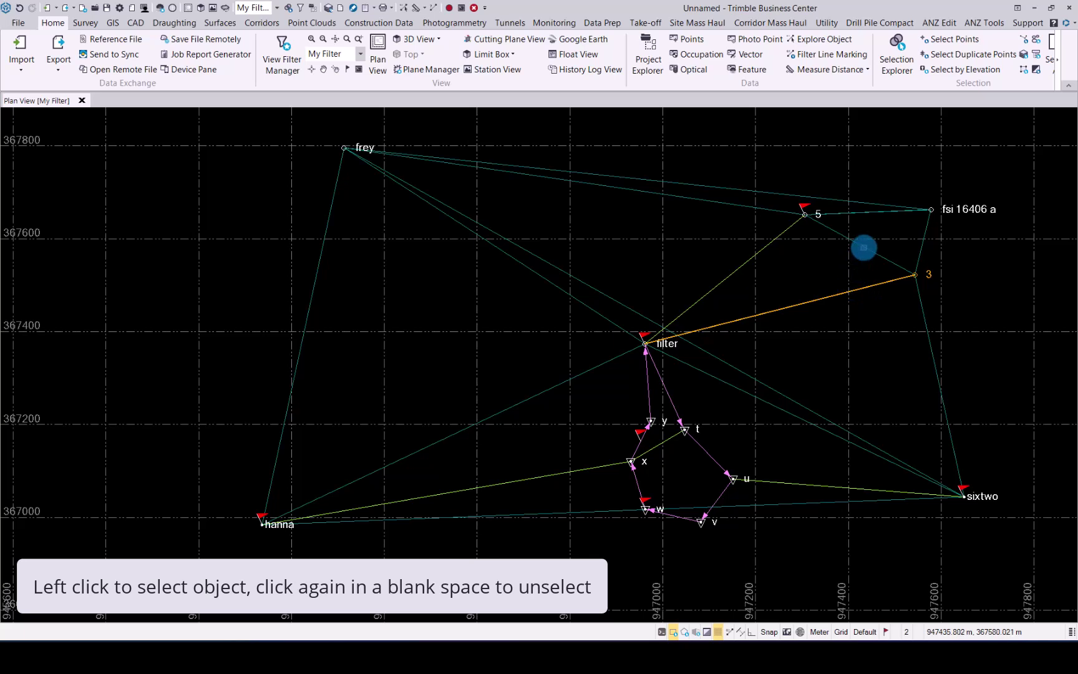
click(863, 248)
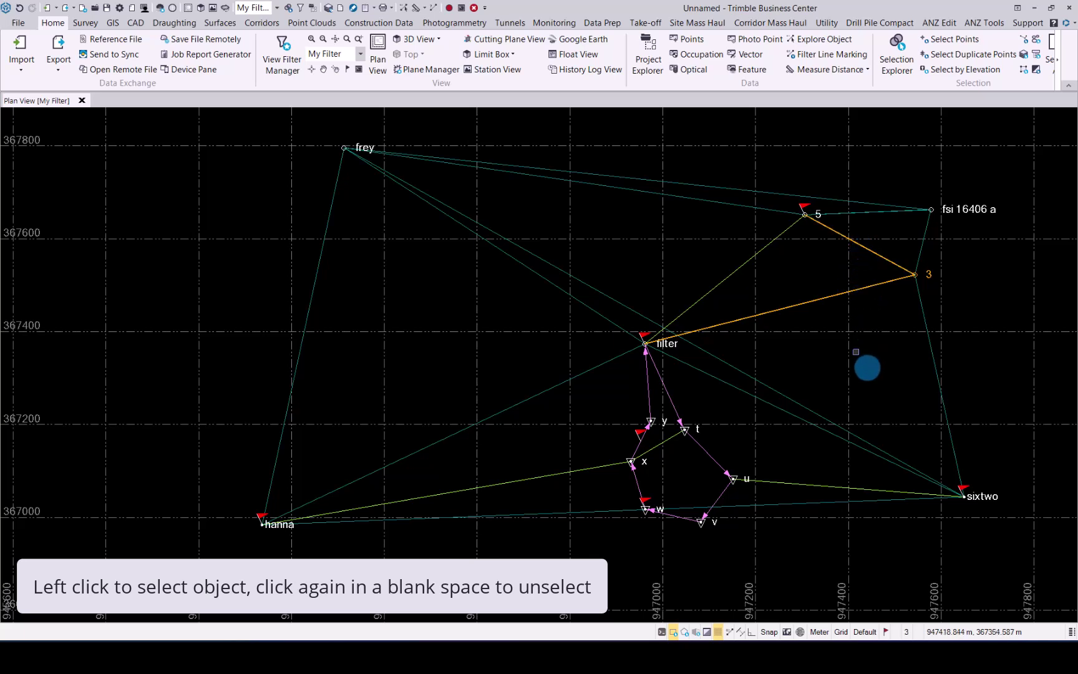
click(867, 368)
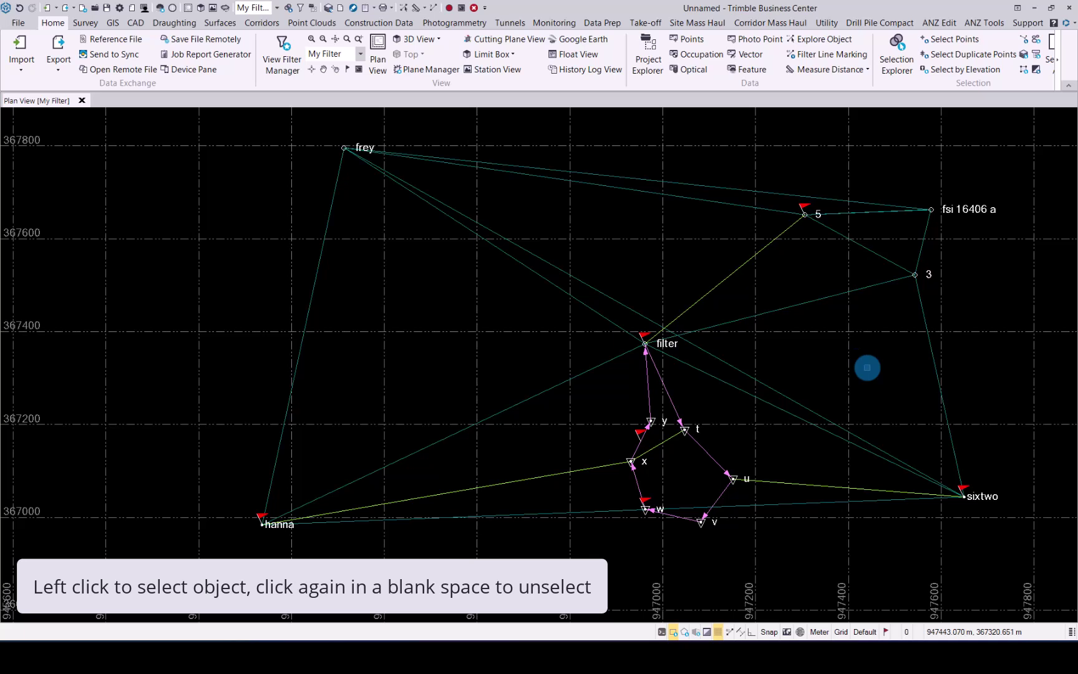
click(917, 276)
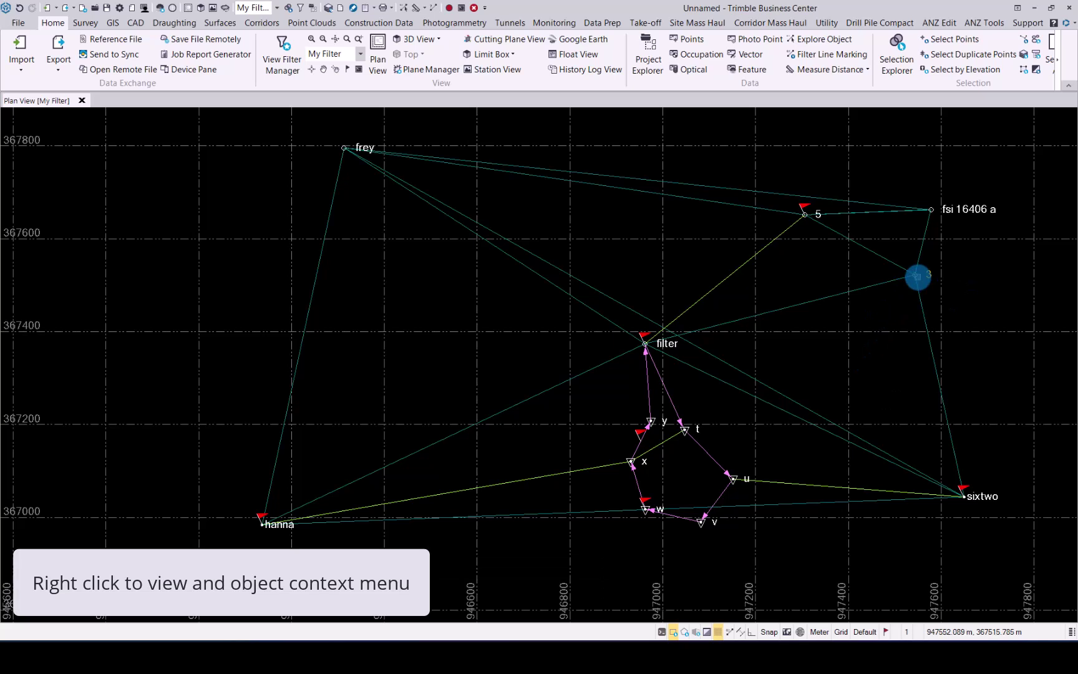
right_click(916, 276)
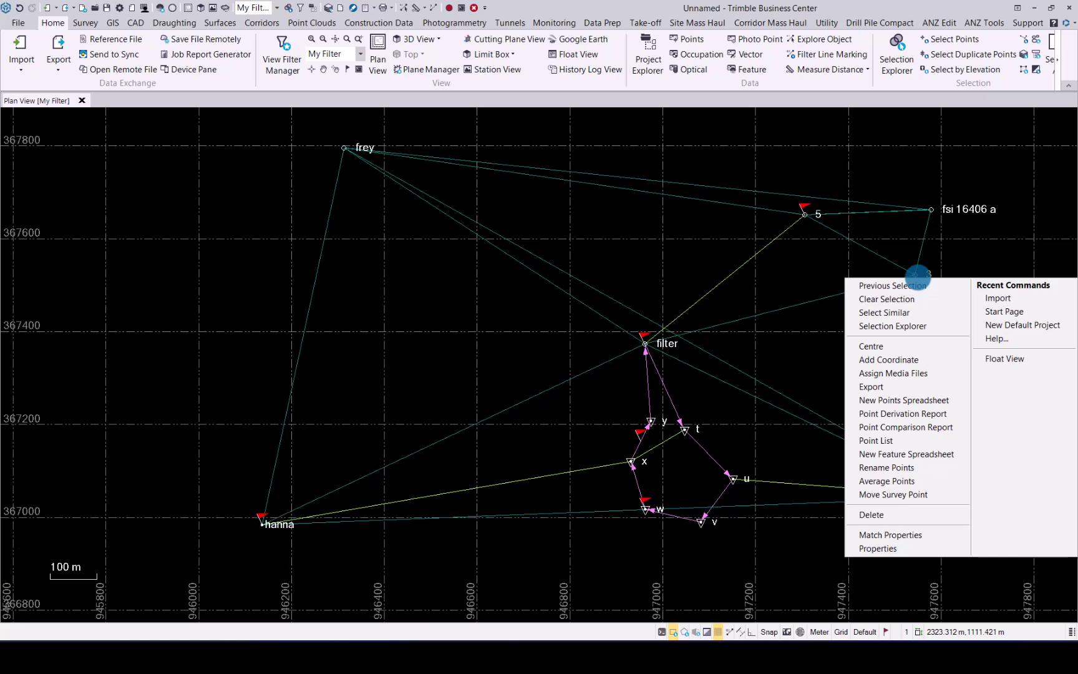
click(876, 548)
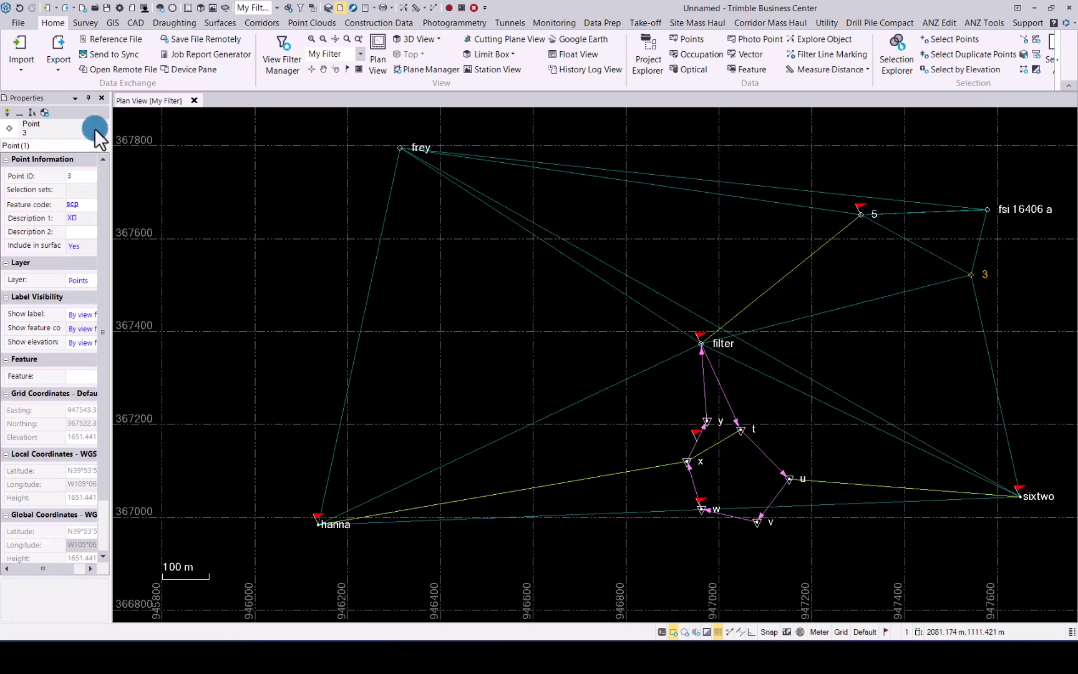
click(102, 98)
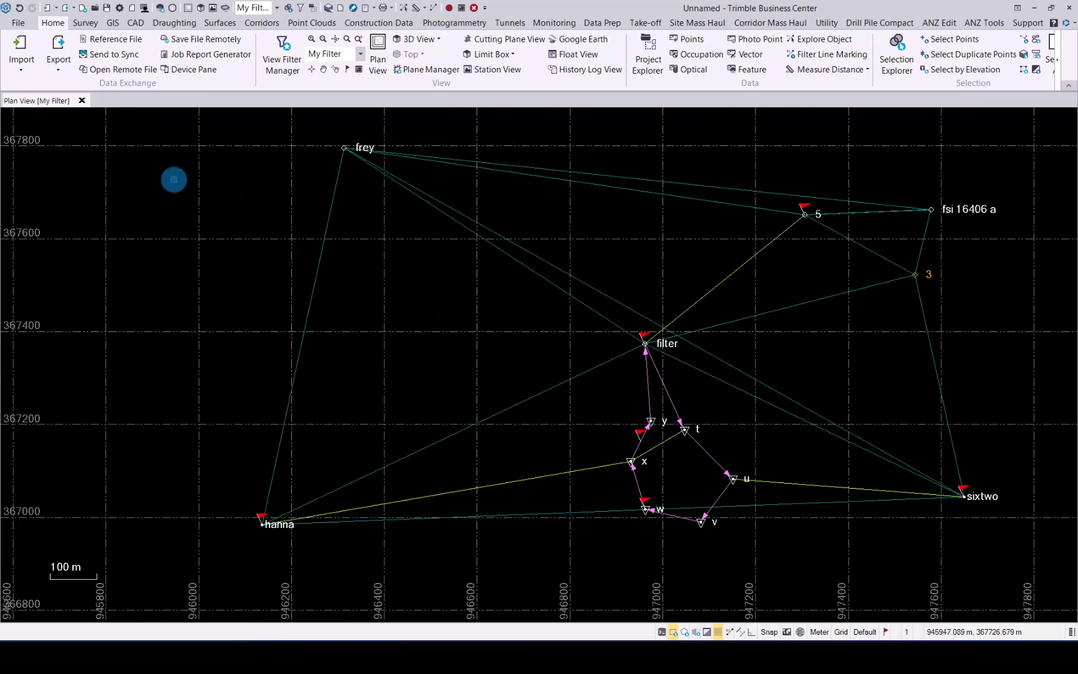
Show the merged network in a 3D View and orbit it to a tilted angle.
click(200, 8)
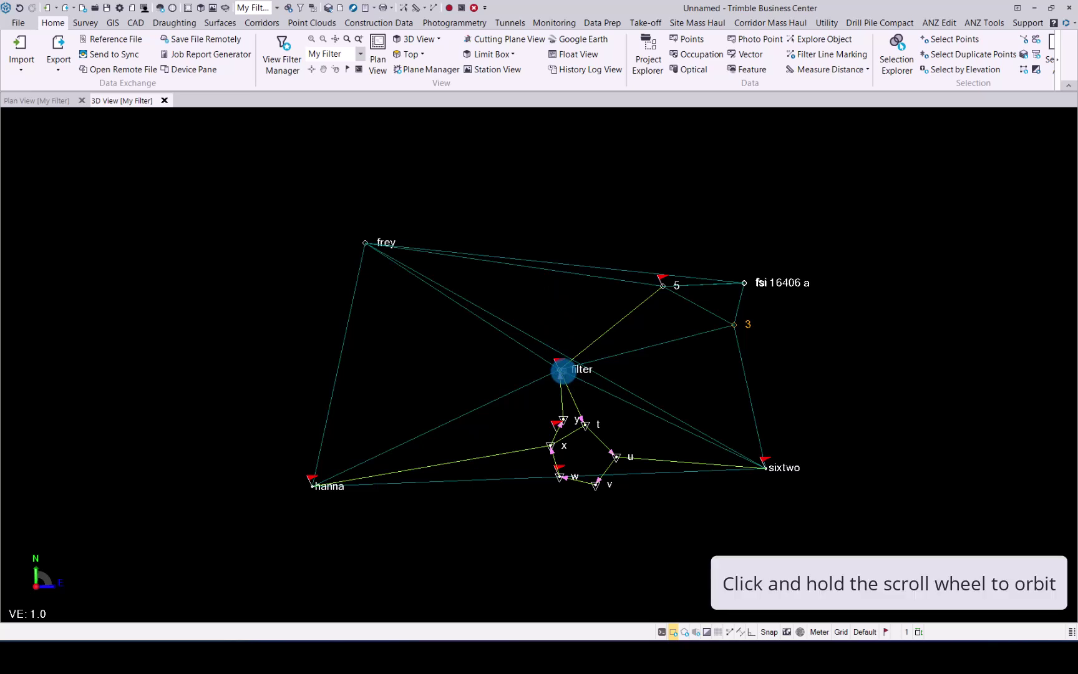
middle_drag(561, 370, 560, 369)
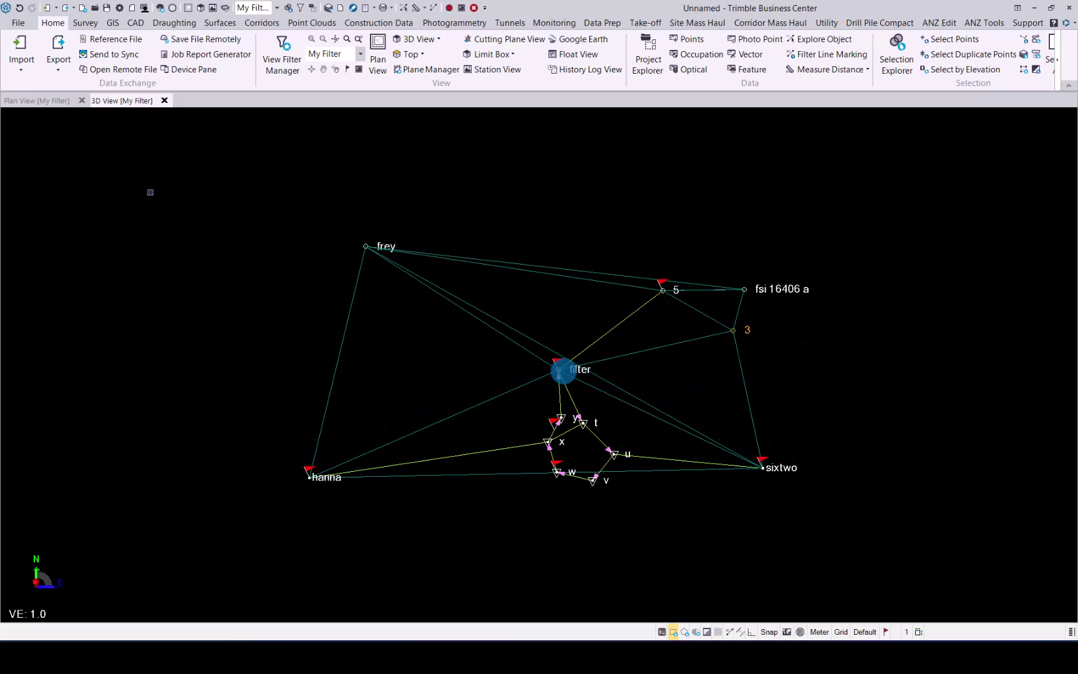
Return to the Plan View and bring up the Project Explorer and View Filter panes.
click(38, 100)
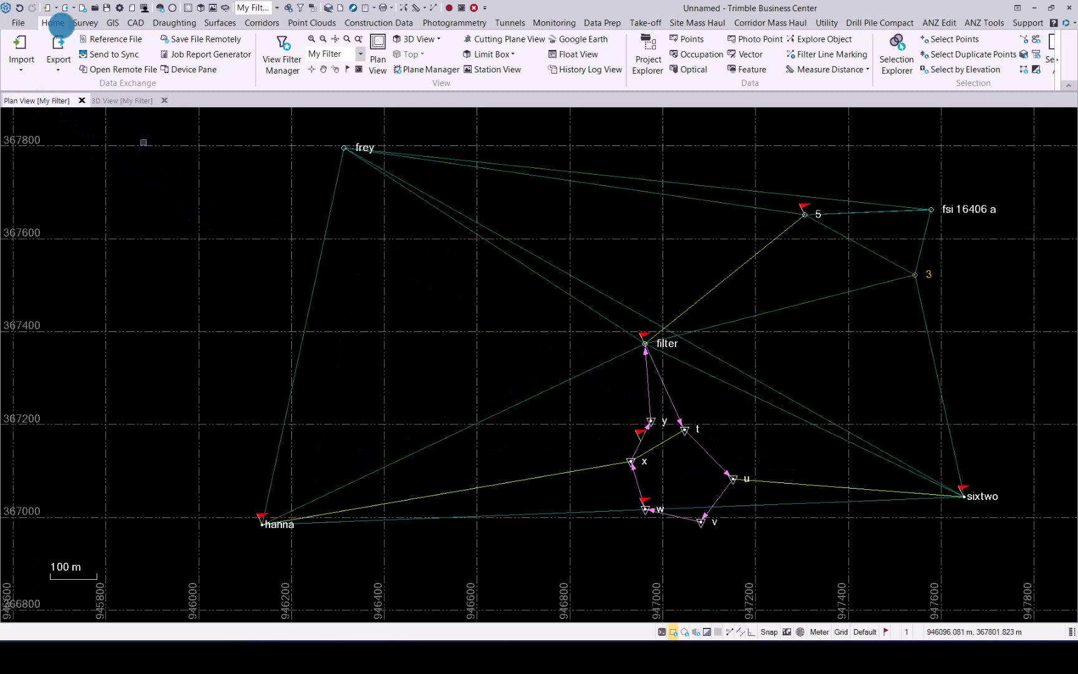
click(485, 49)
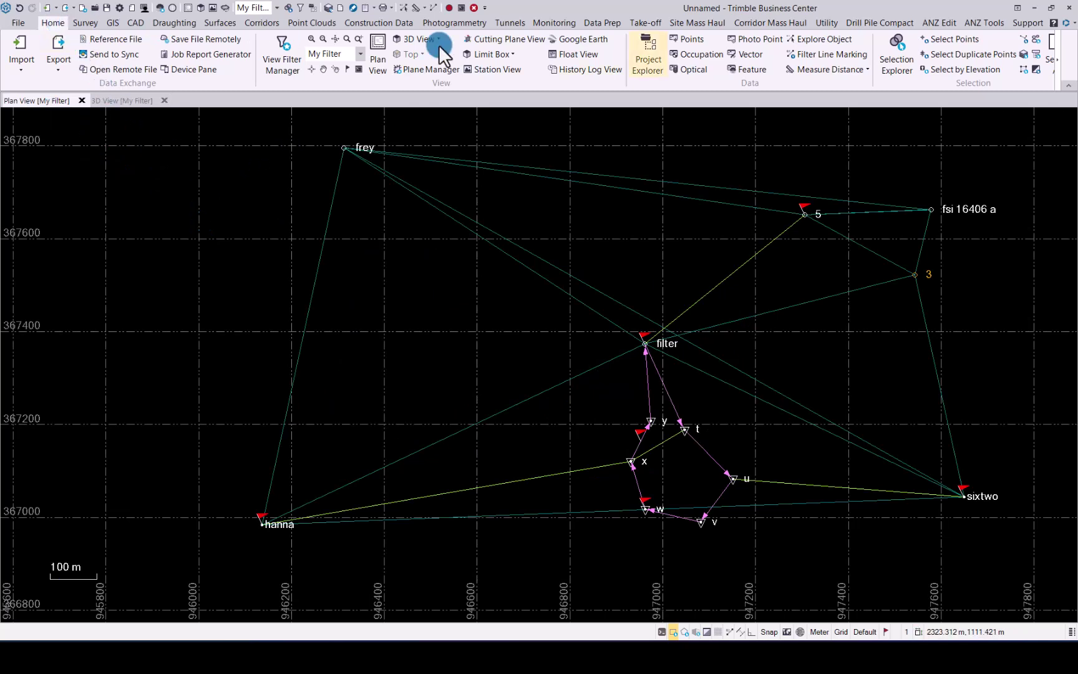
click(648, 47)
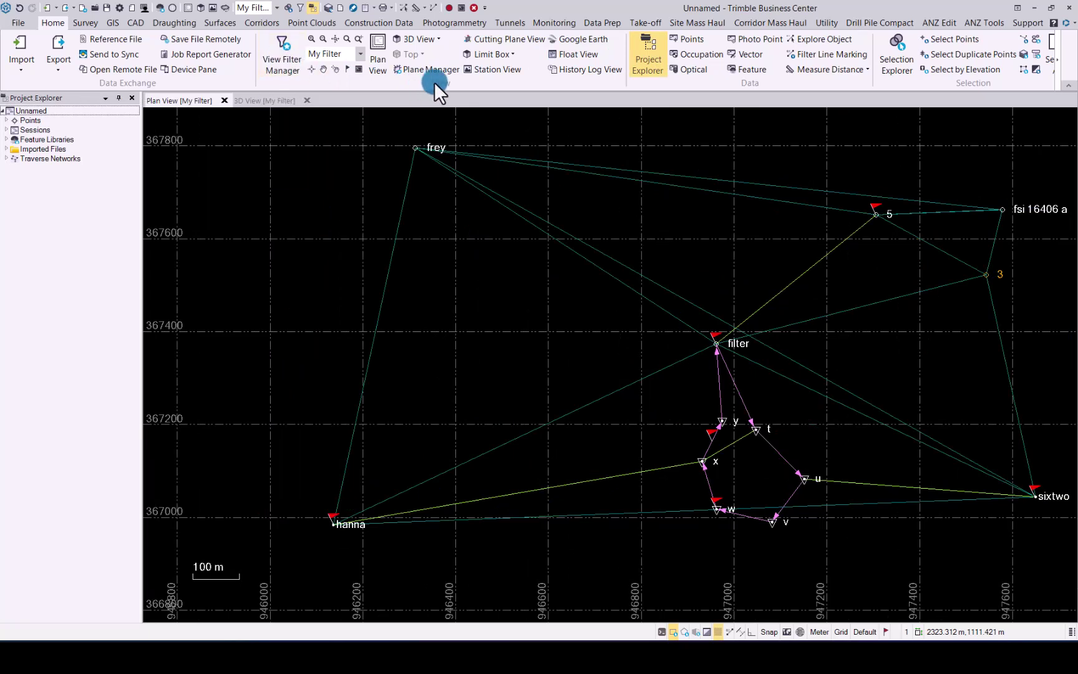
click(280, 49)
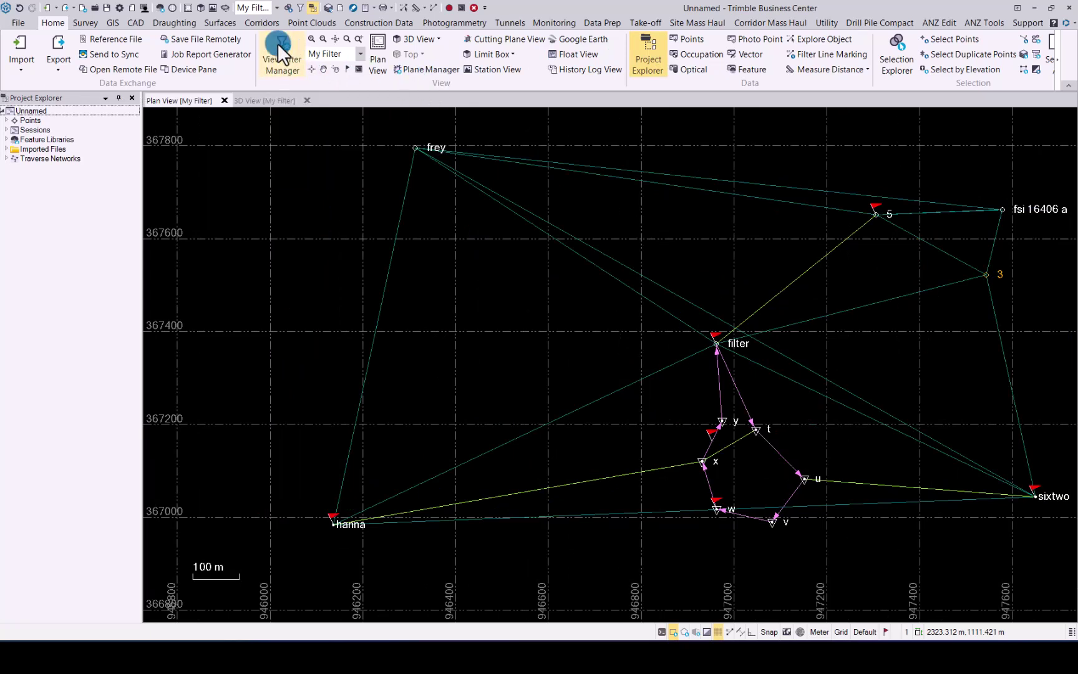
click(280, 50)
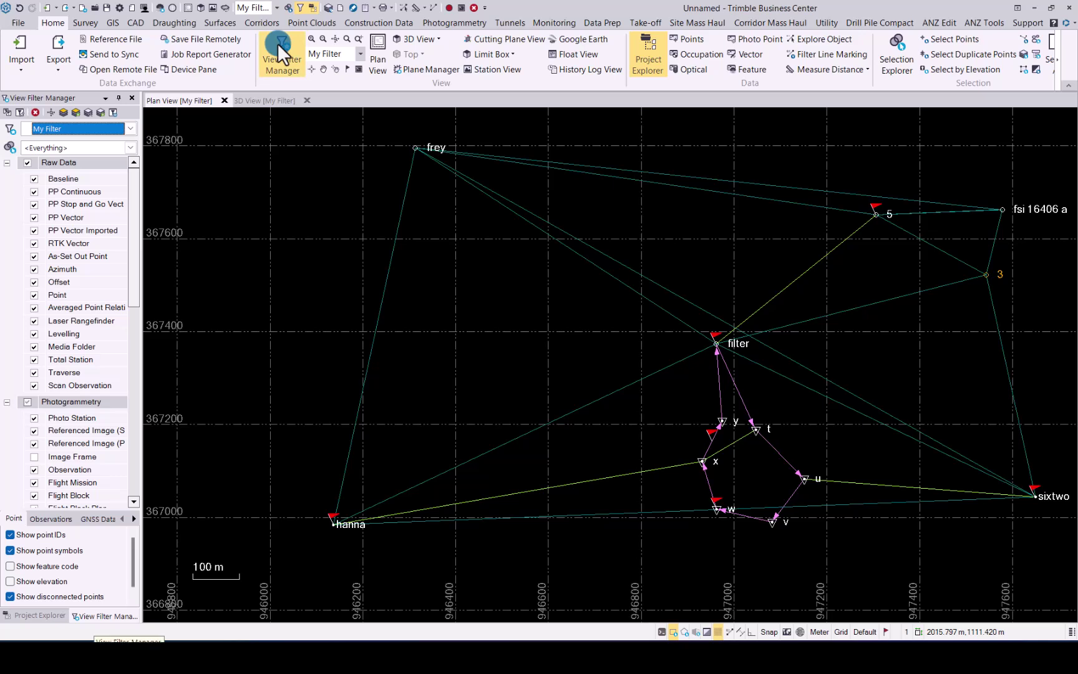
In the project tree, expand and collapse the Points and Traverse Networks lists.
click(38, 615)
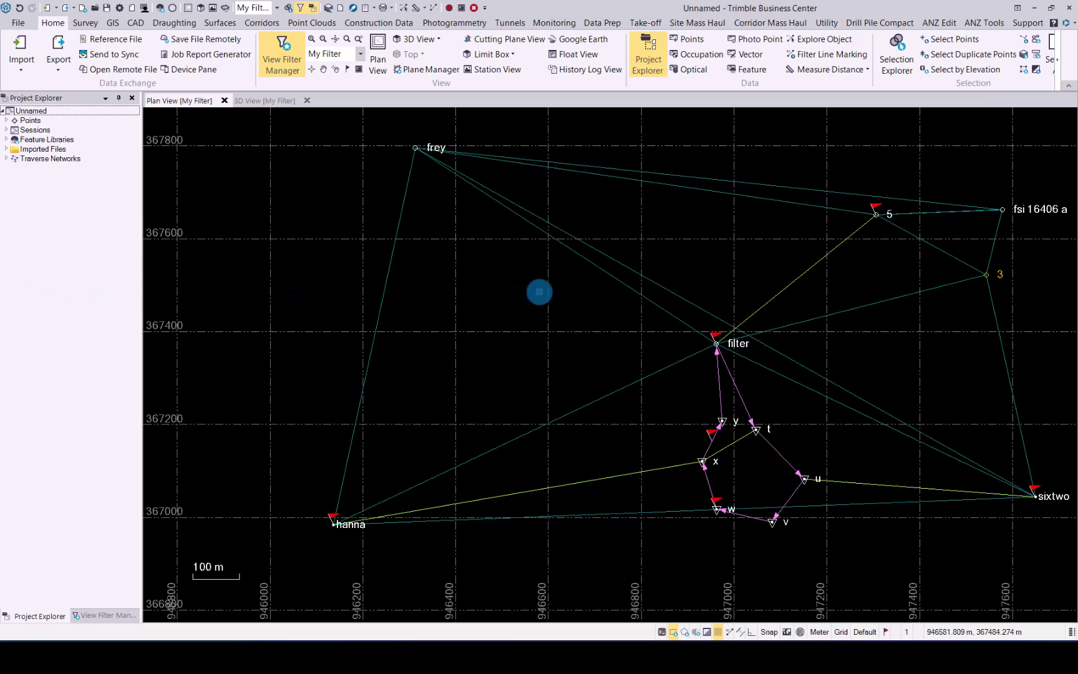
click(10, 121)
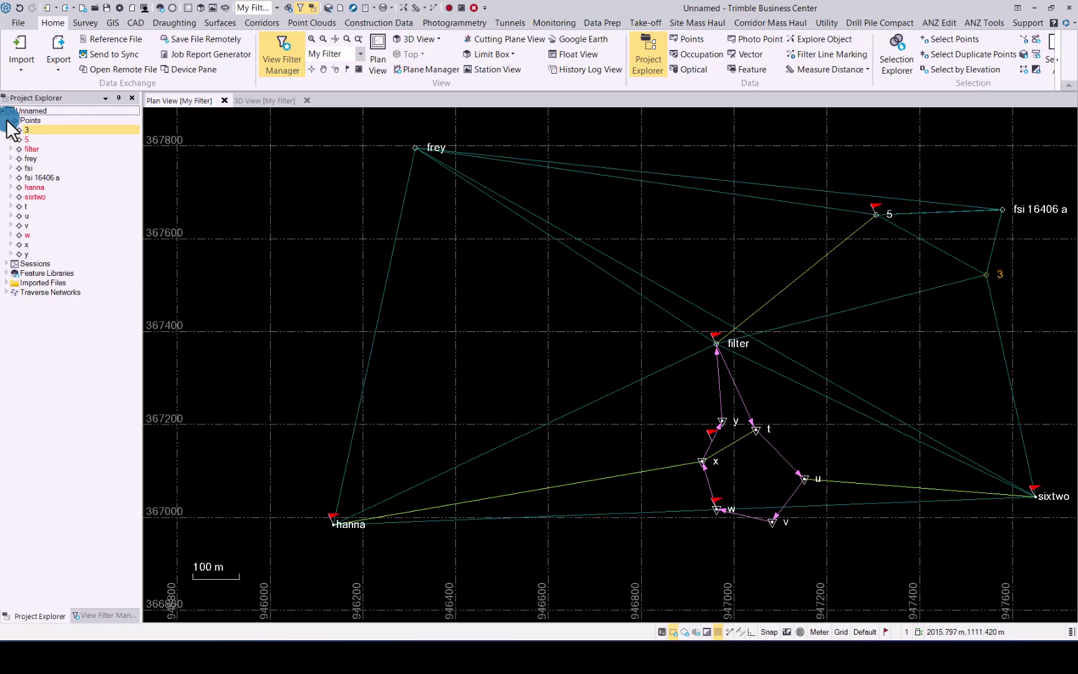
click(9, 120)
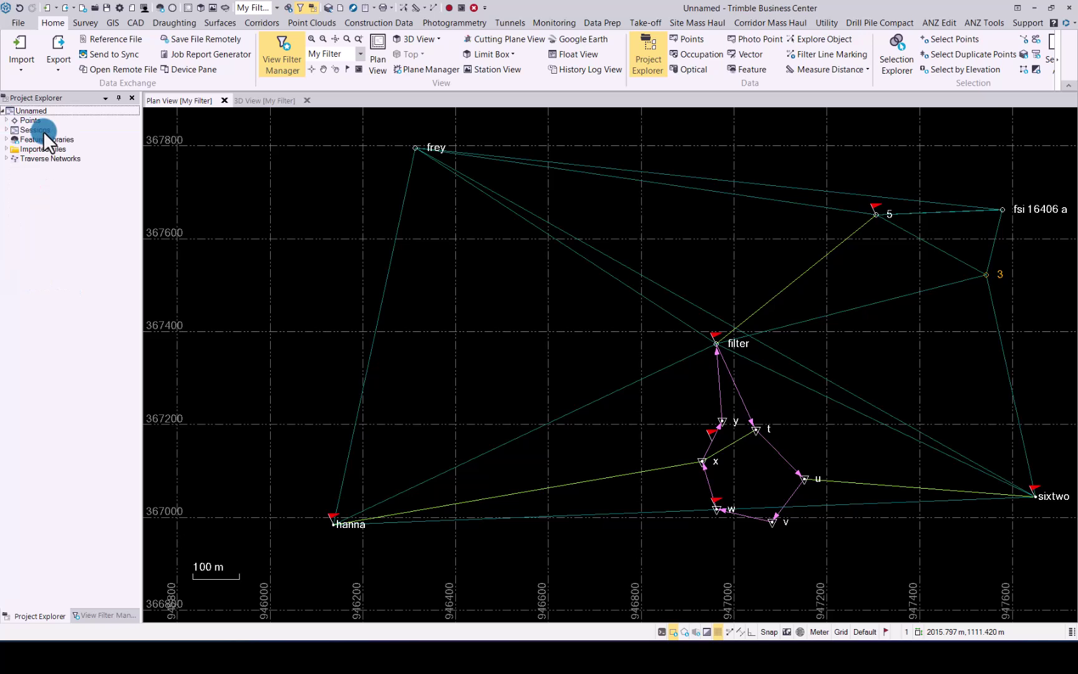
click(7, 159)
click(9, 161)
click(94, 615)
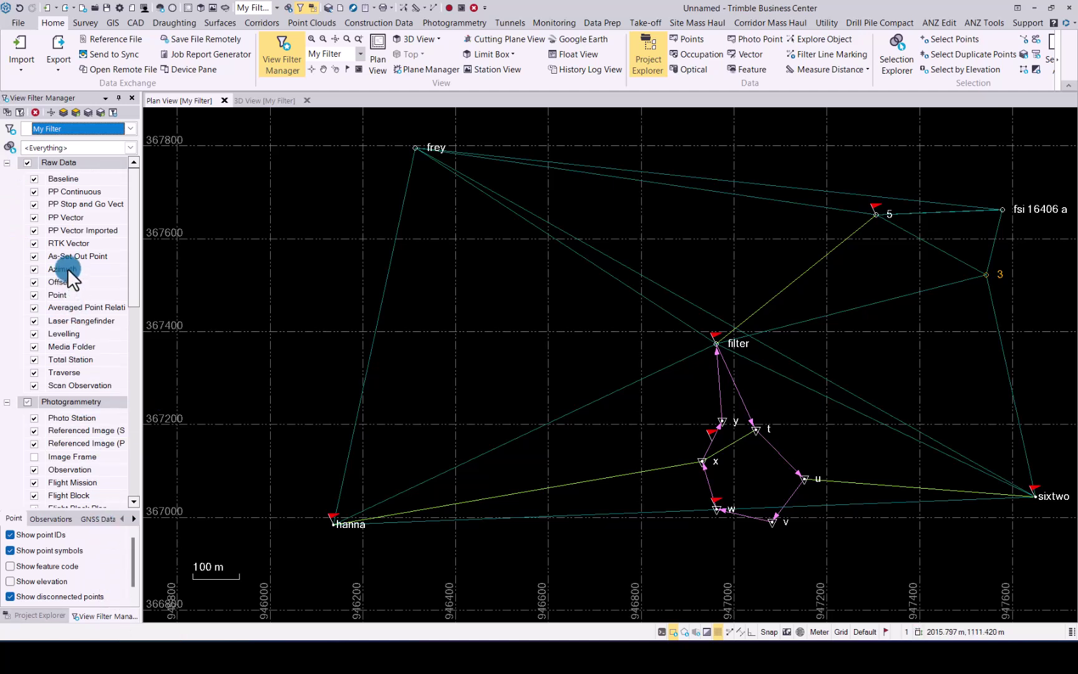
click(33, 179)
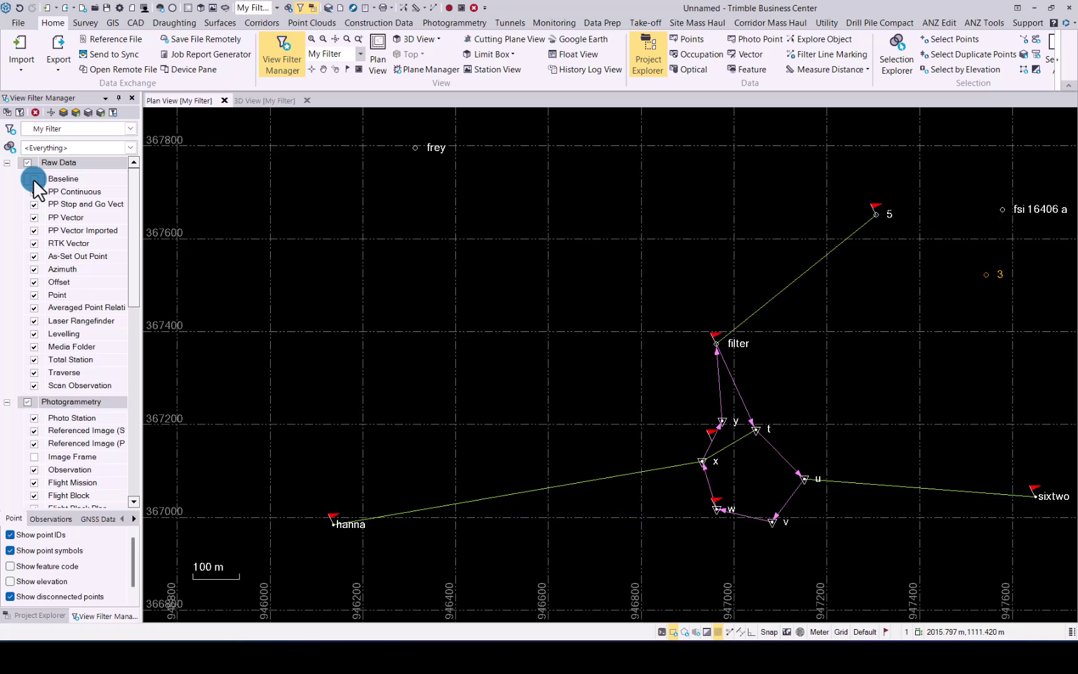
click(33, 180)
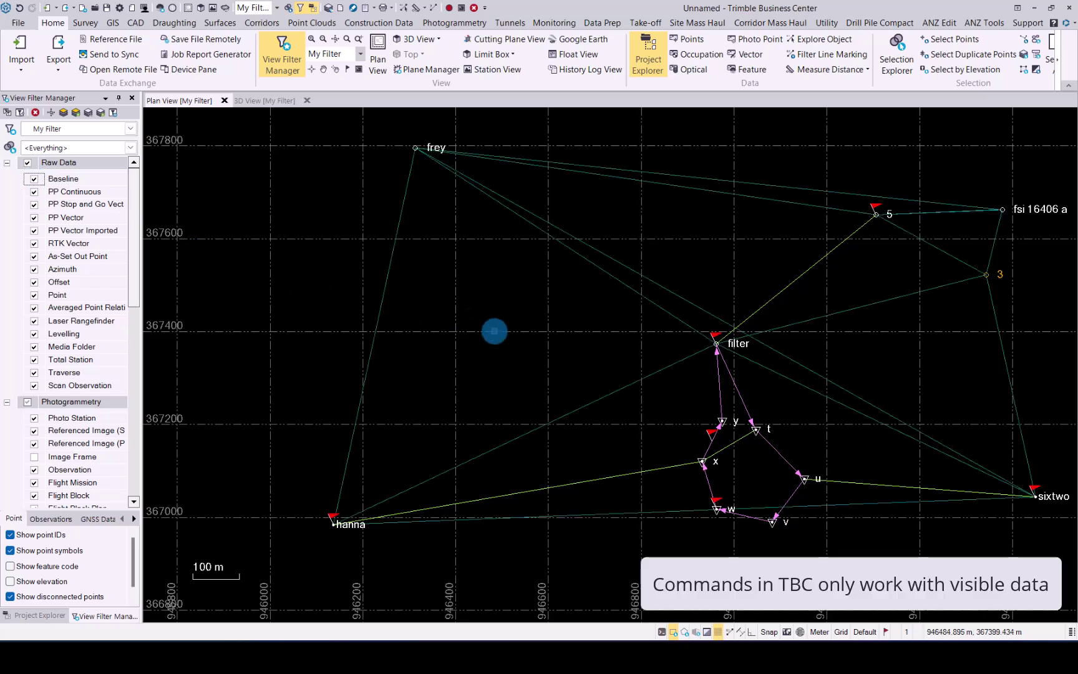
click(34, 179)
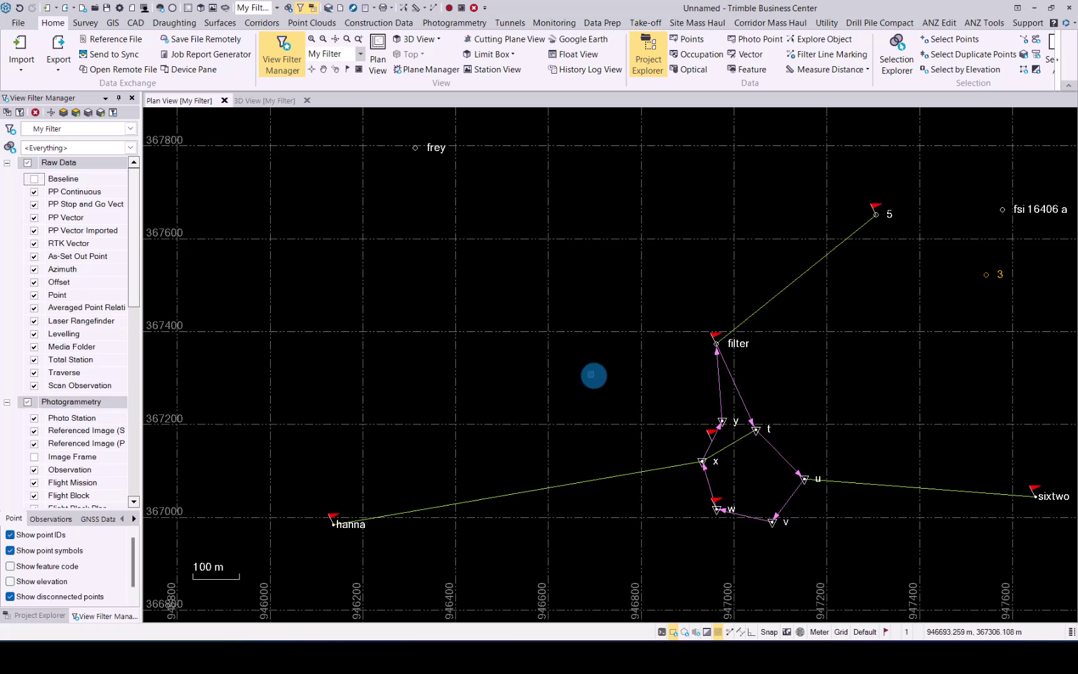
click(34, 179)
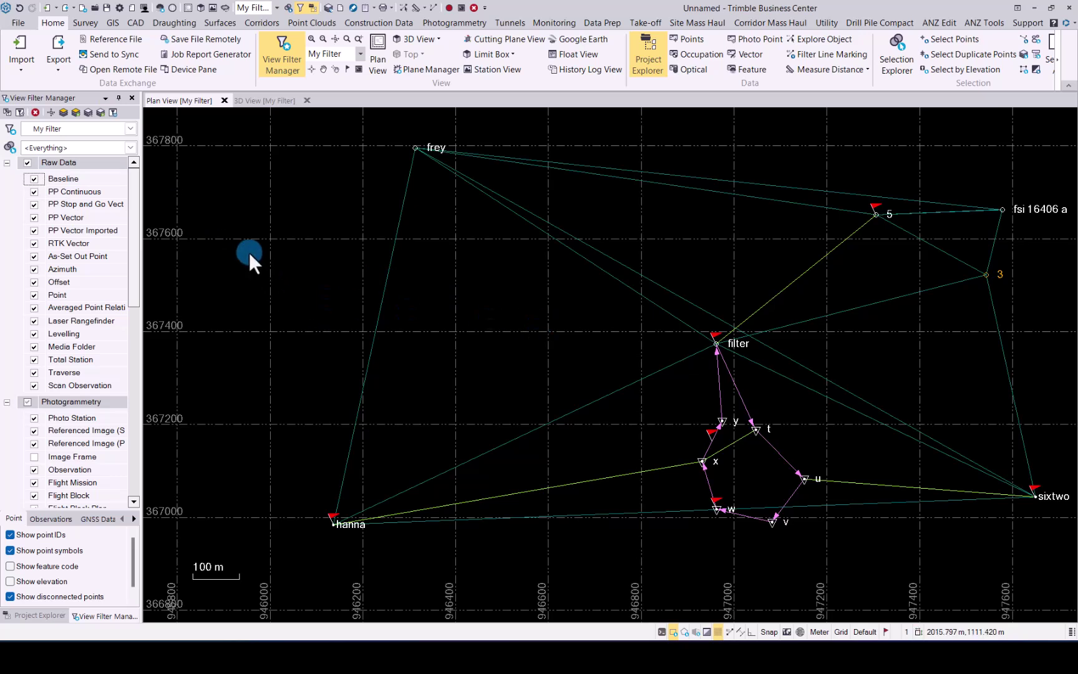
Open the Export panel and pick the Custom P,E,N,elev,Code point format.
click(59, 43)
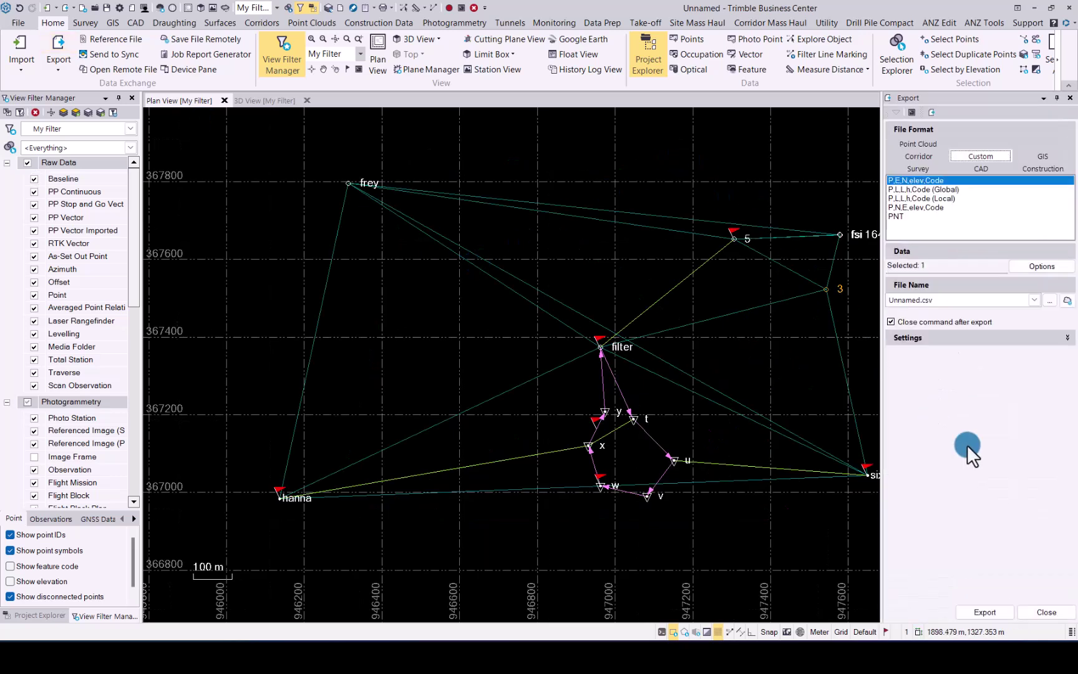
click(921, 143)
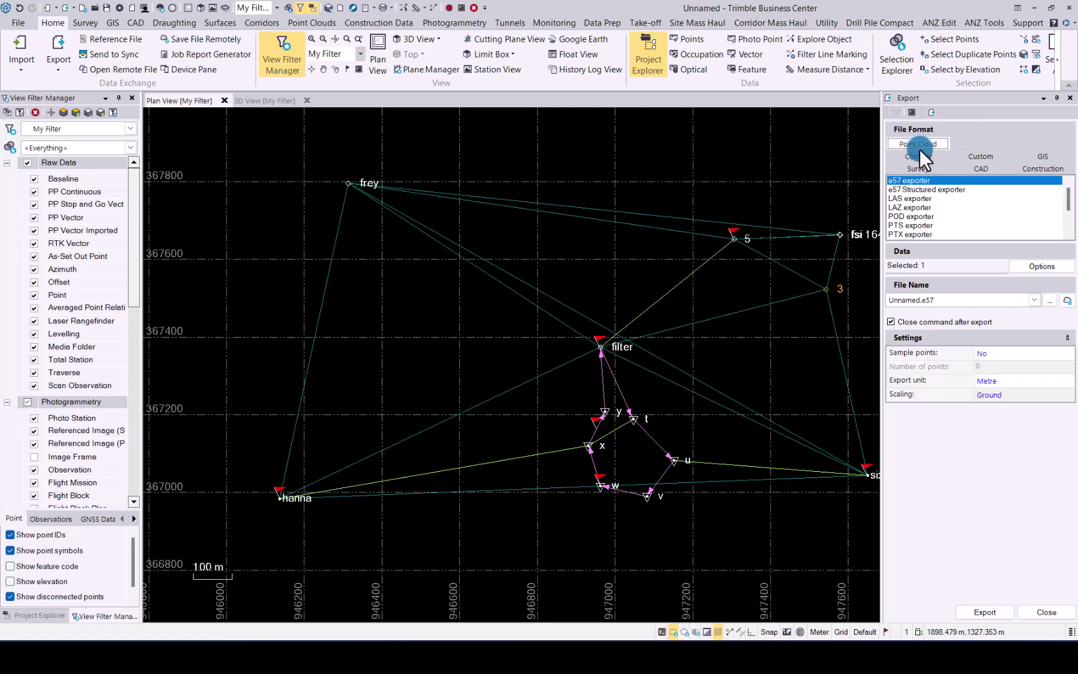
click(918, 157)
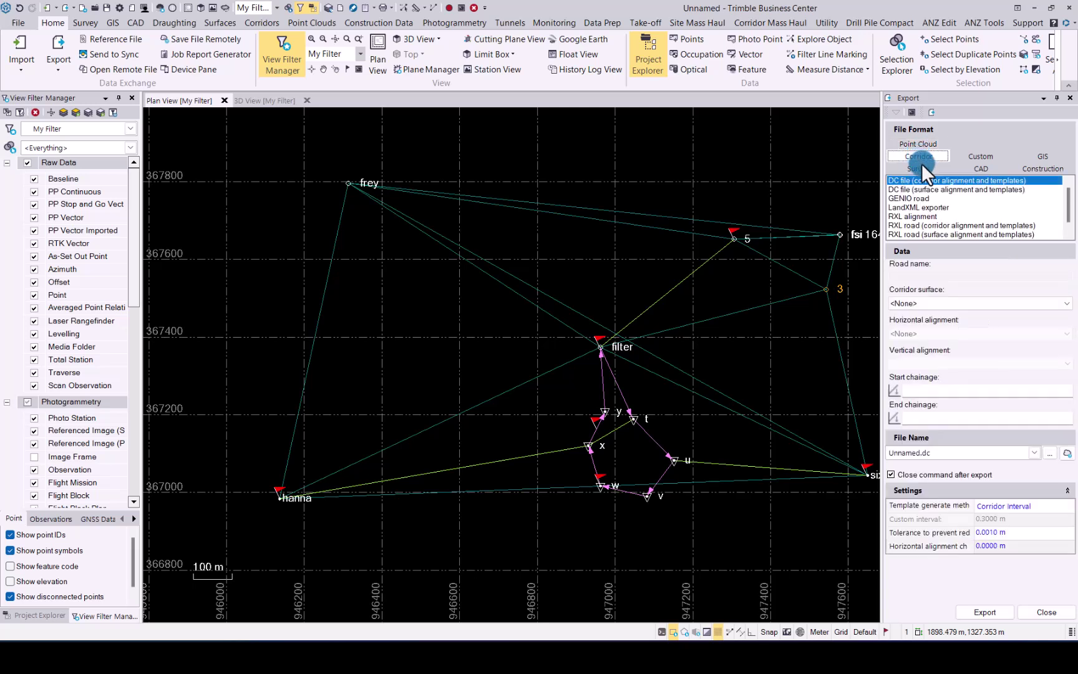
click(924, 167)
click(979, 168)
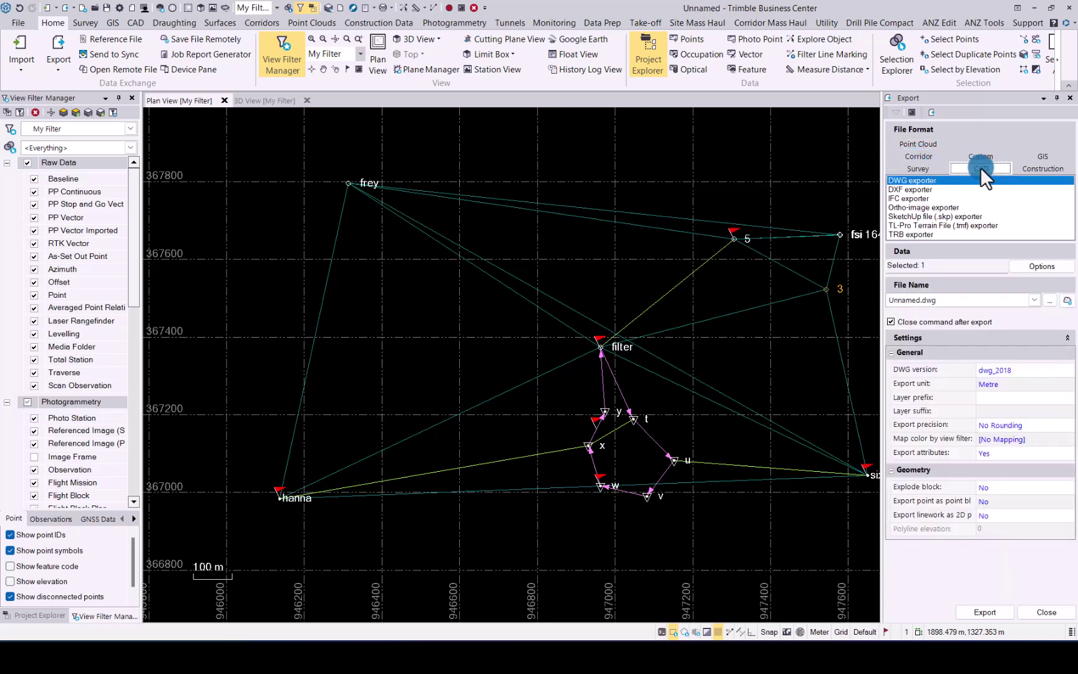
click(1041, 169)
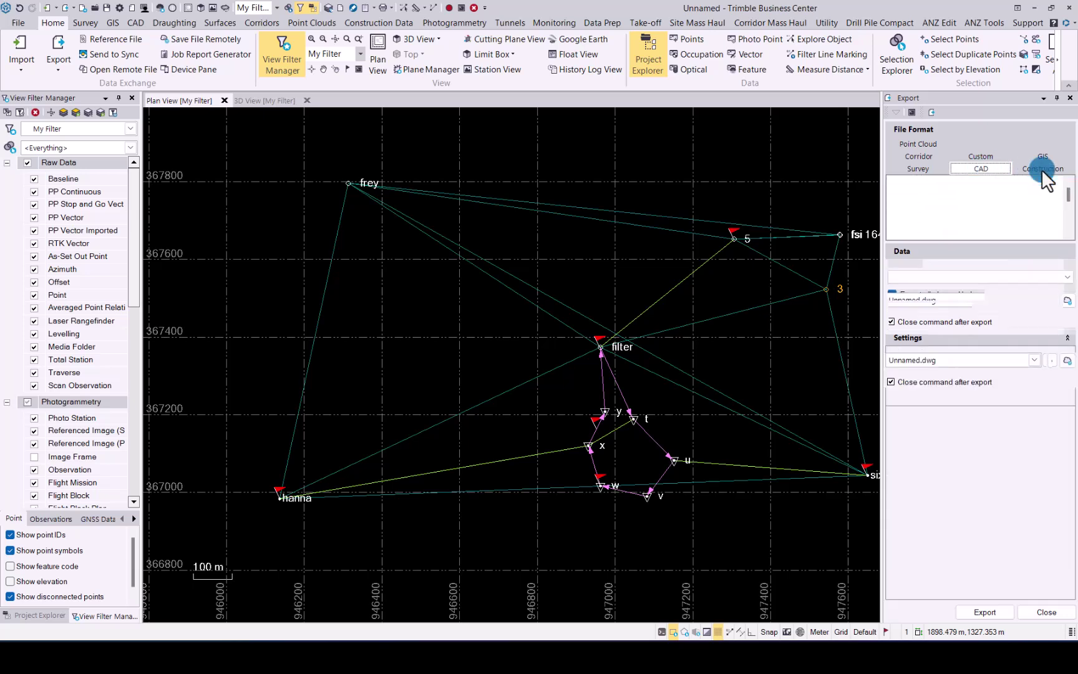
click(1037, 156)
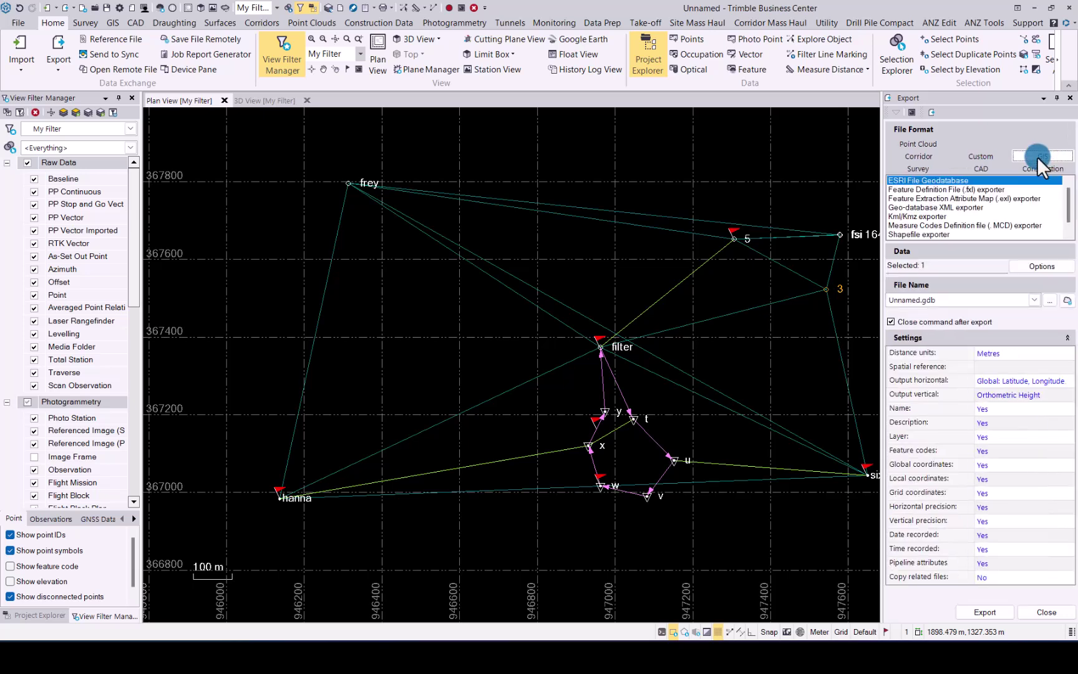
click(982, 156)
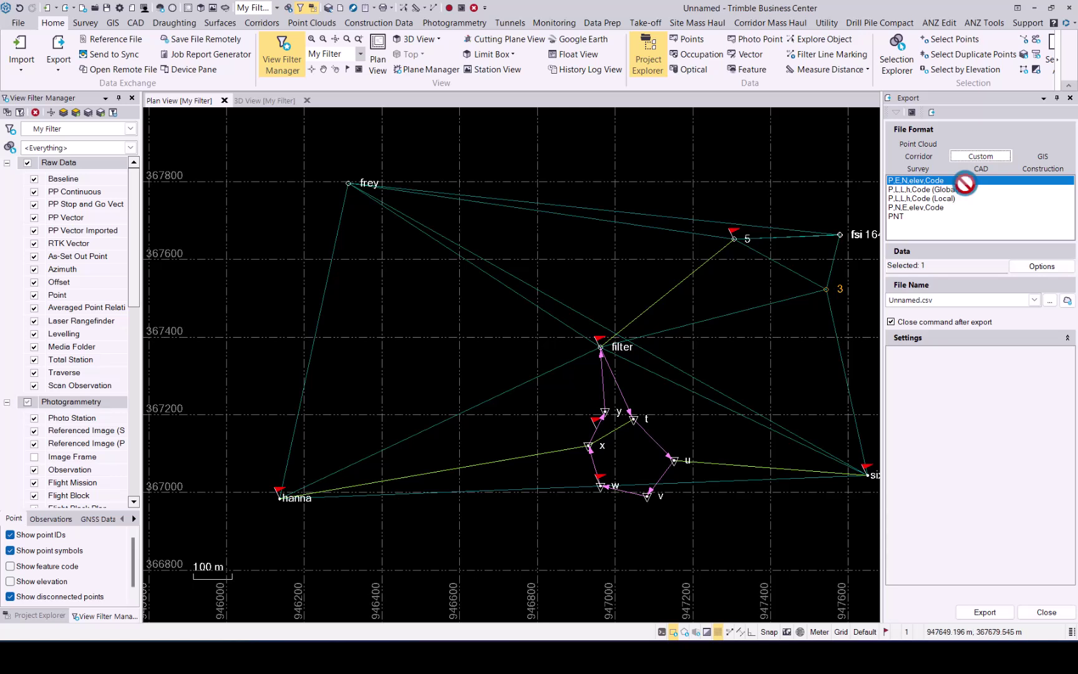
Select all 14 points for export and set the output file to Unnamed.csv in Documents.
click(932, 265)
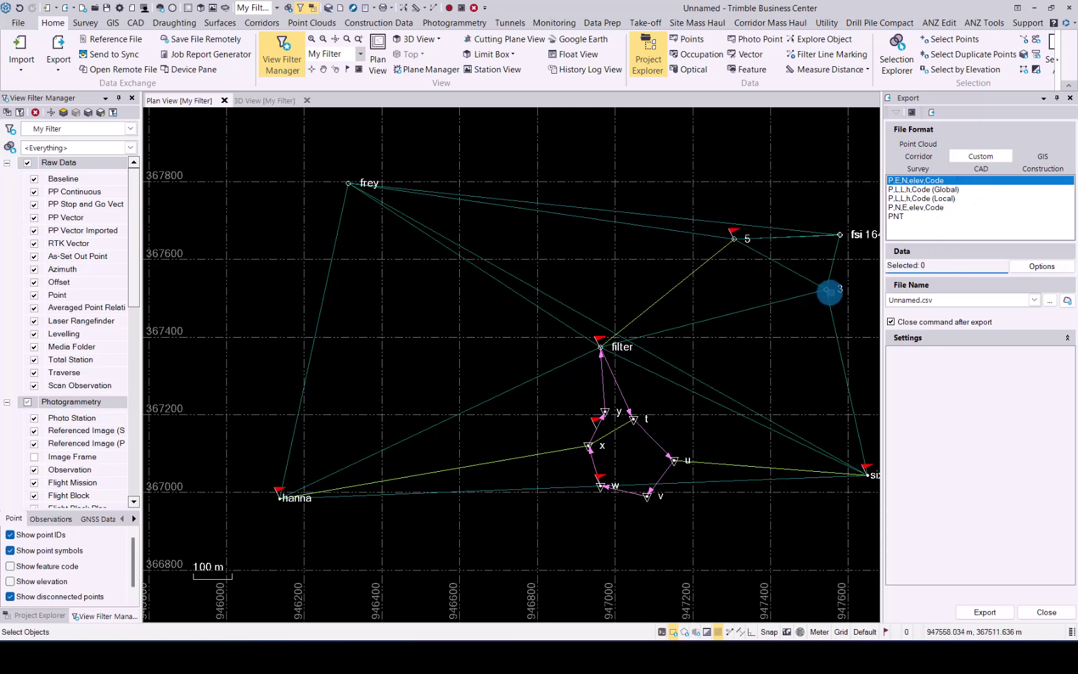
click(827, 290)
click(601, 347)
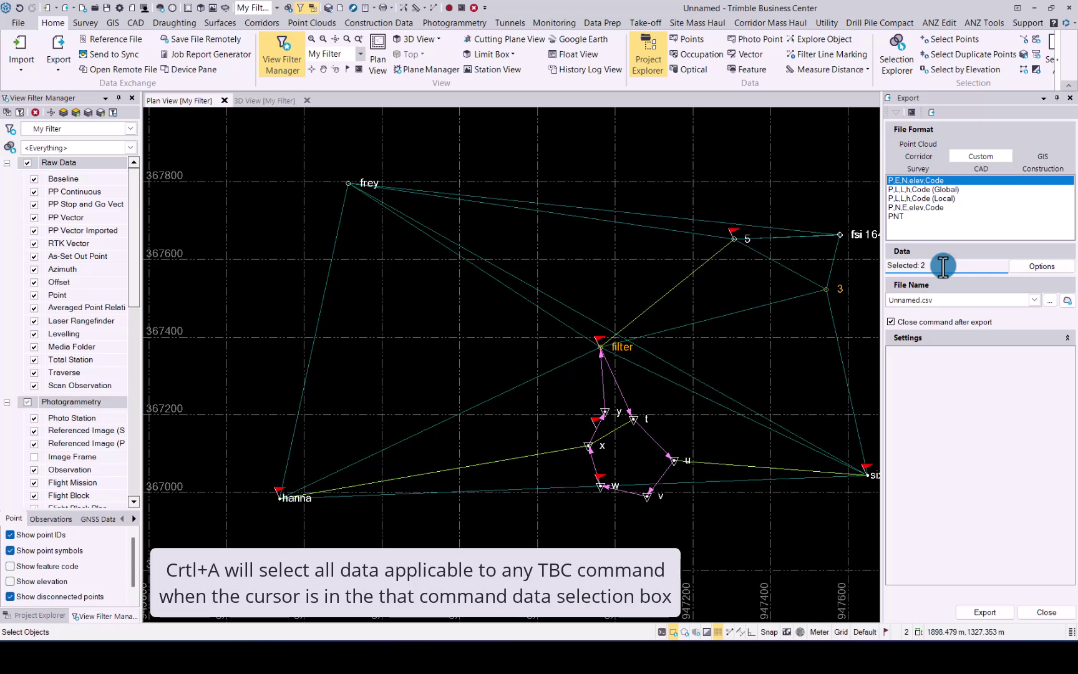
key(ctrl+a)
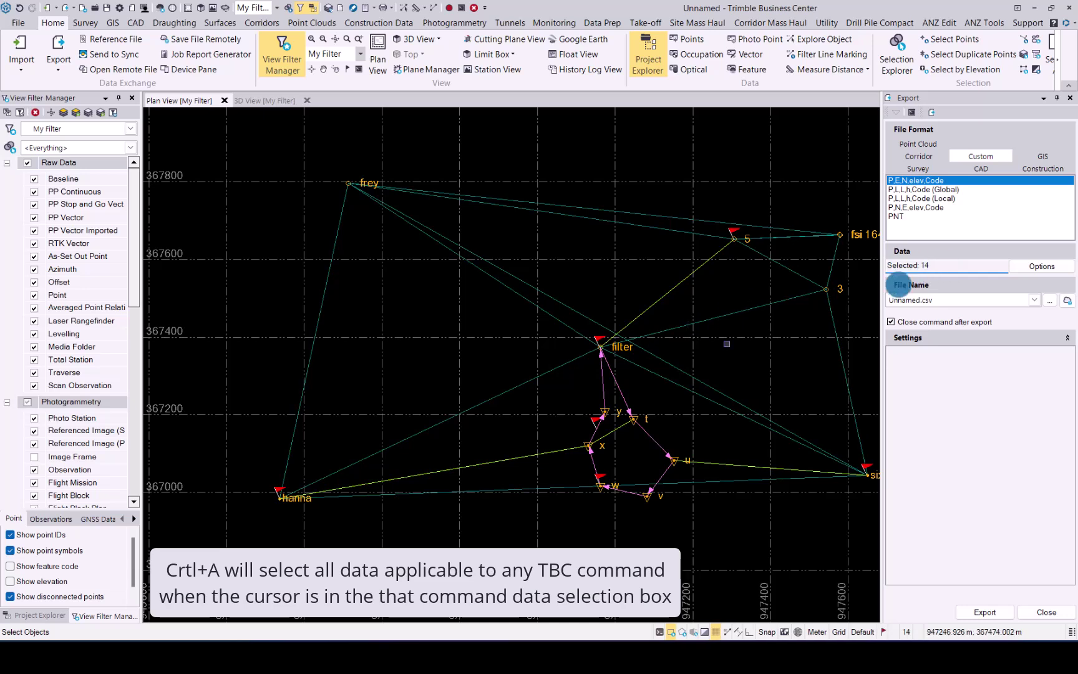
middle_drag(736, 351, 650, 351)
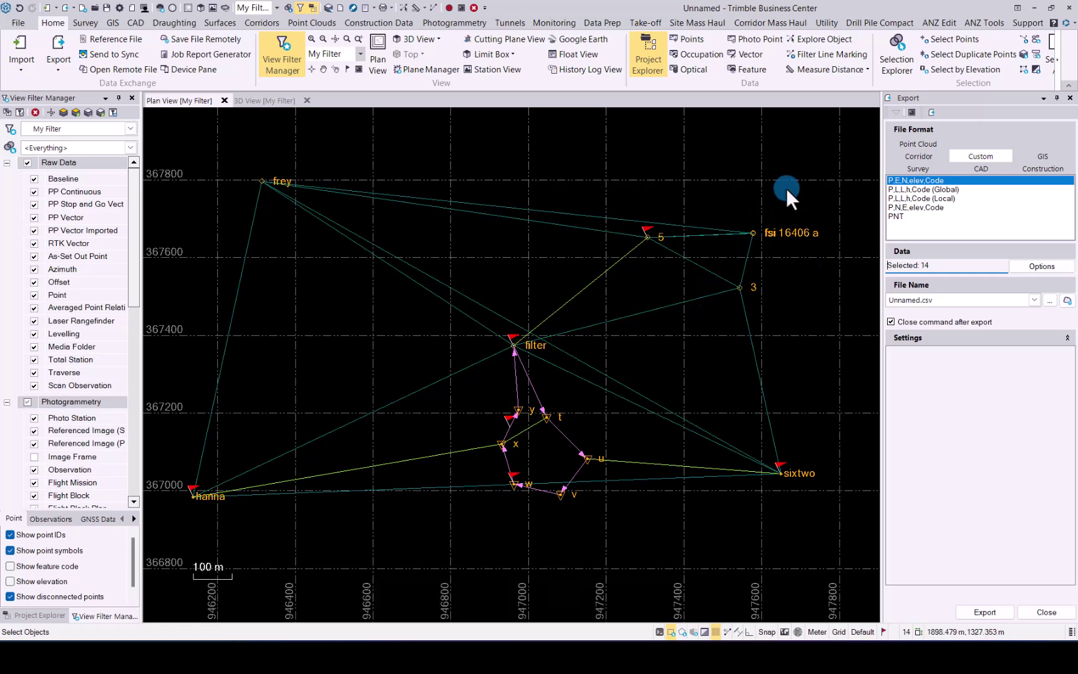
click(1052, 306)
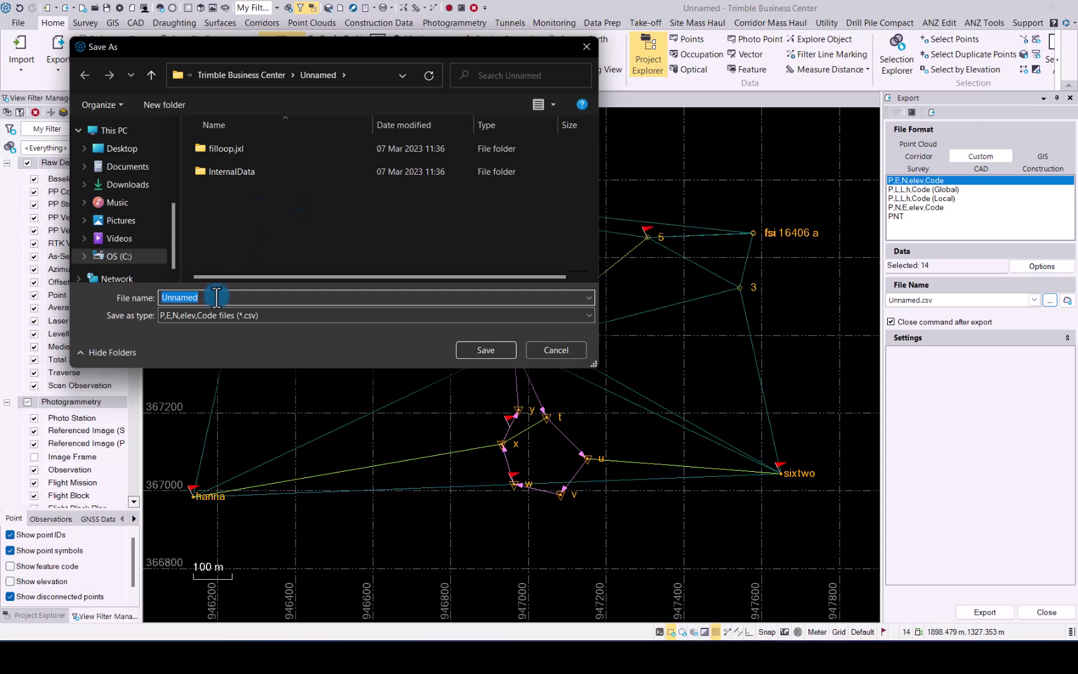
click(487, 351)
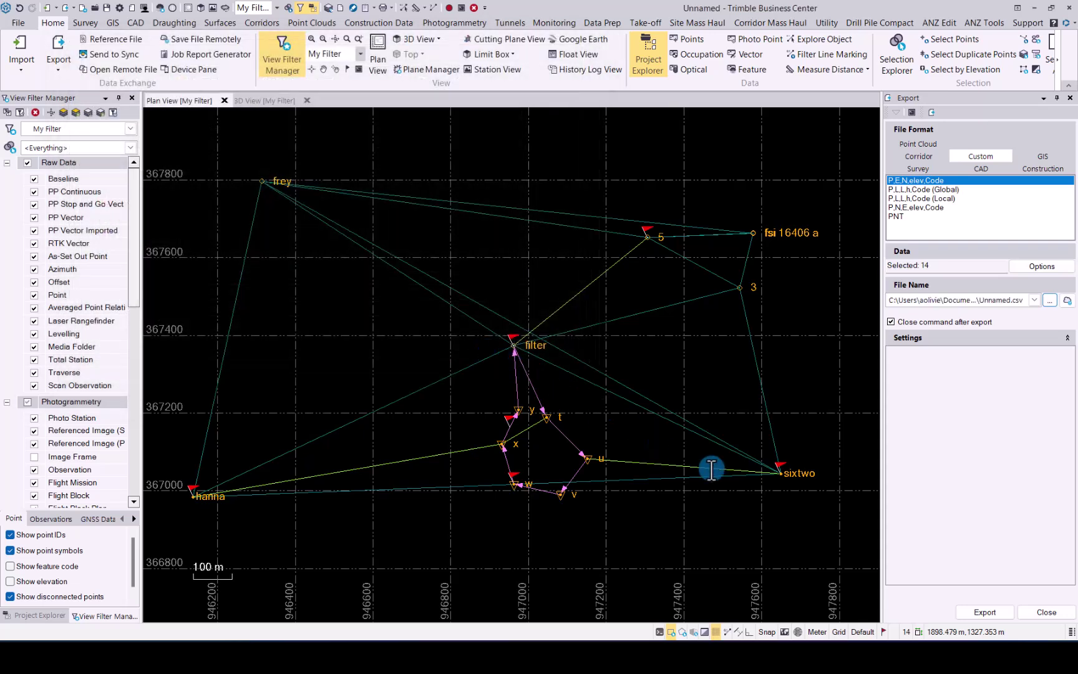
Export the 14 selected points to the CSV file and bring up the File backstage.
click(985, 611)
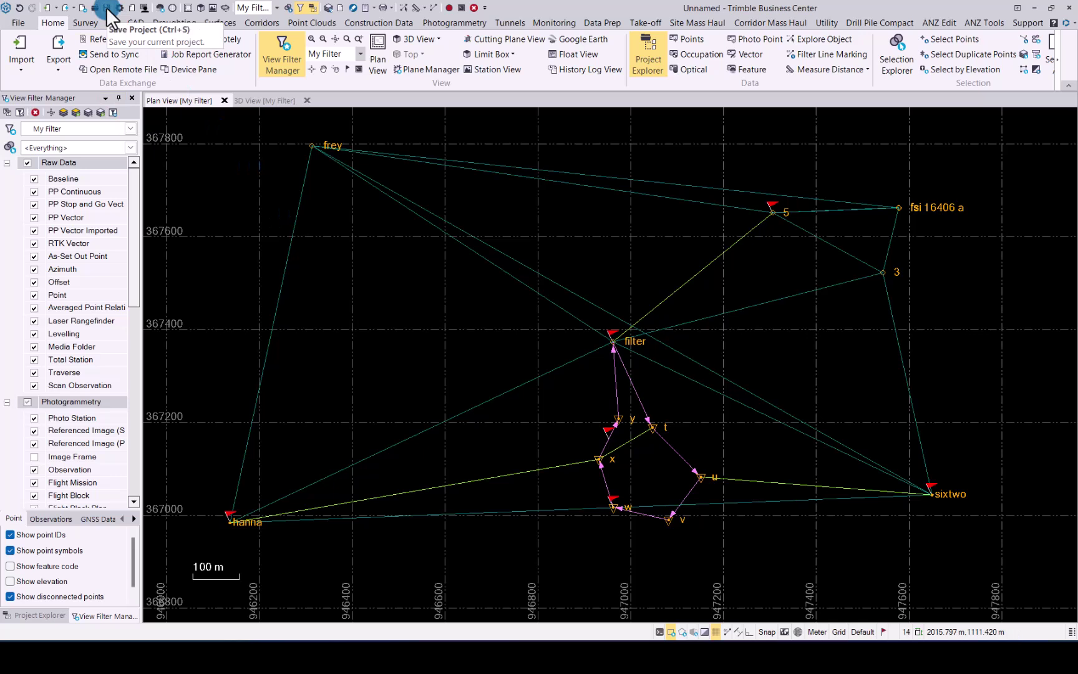
click(19, 24)
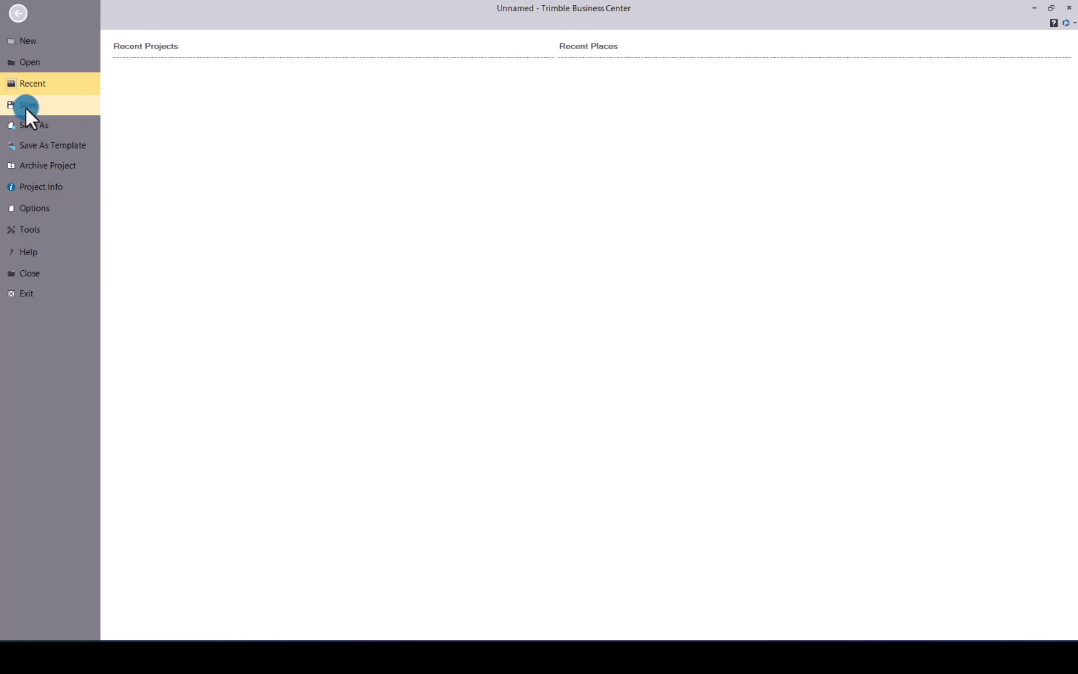
Save the project as the .vce file 'Getting started1'.
click(25, 106)
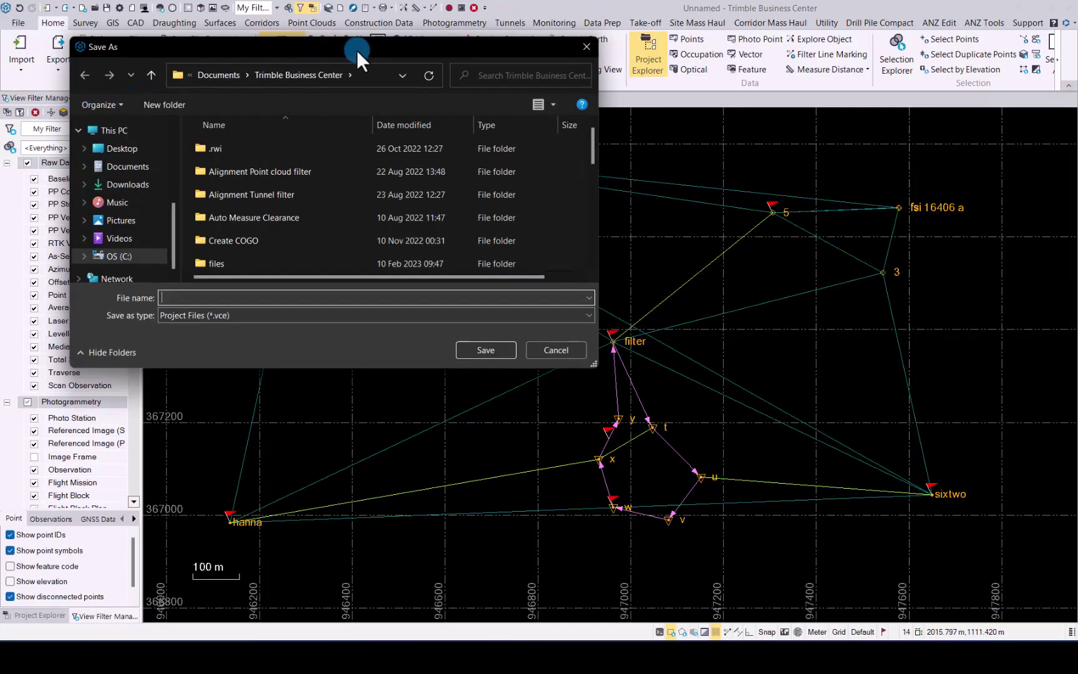
drag(356, 50, 489, 59)
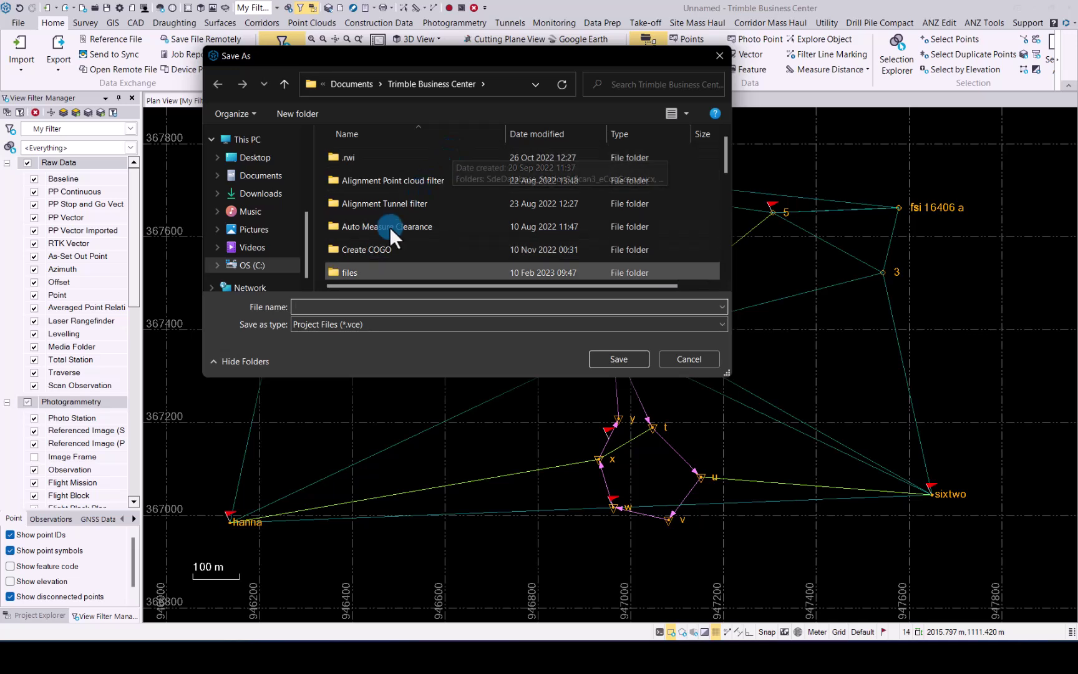
click(324, 307)
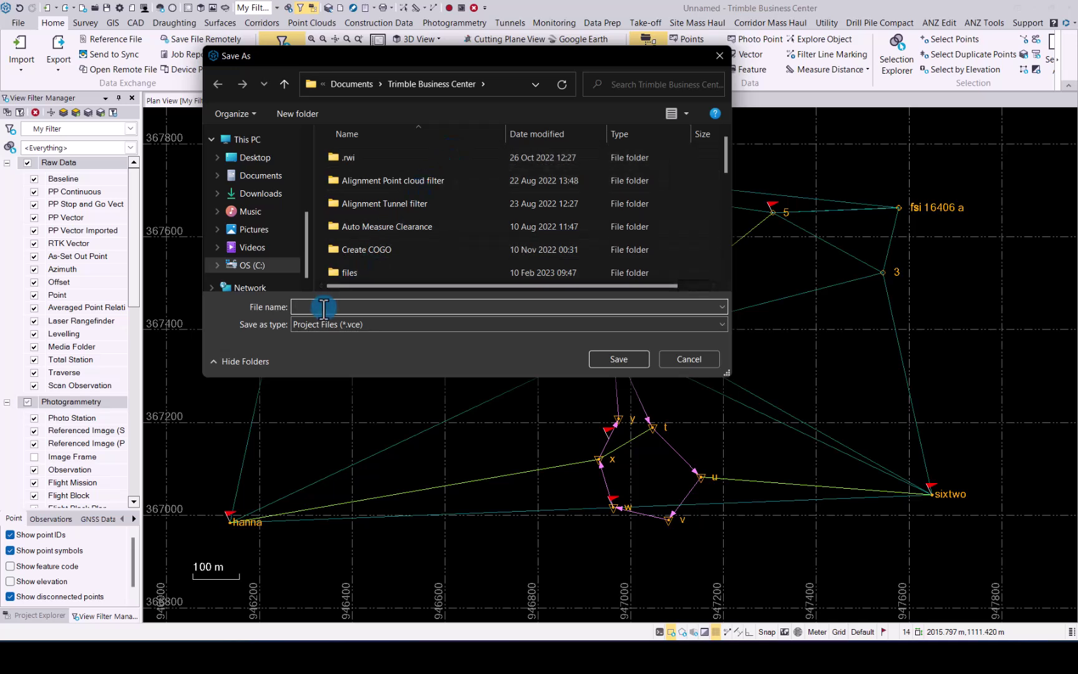
text(Getting)
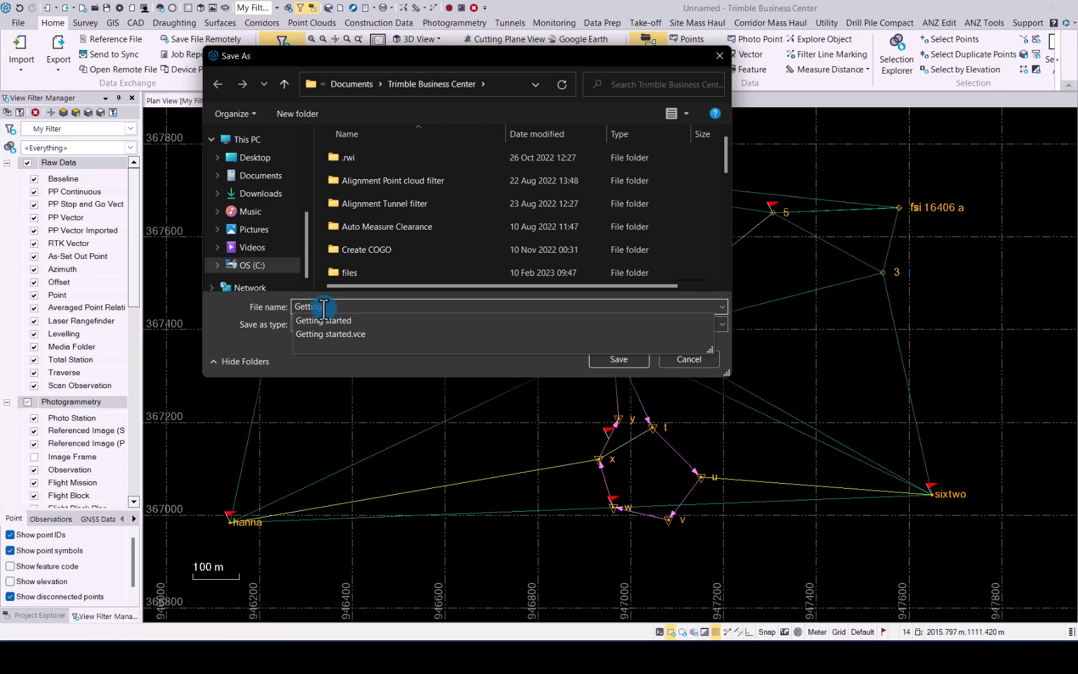
text( started1)
click(623, 361)
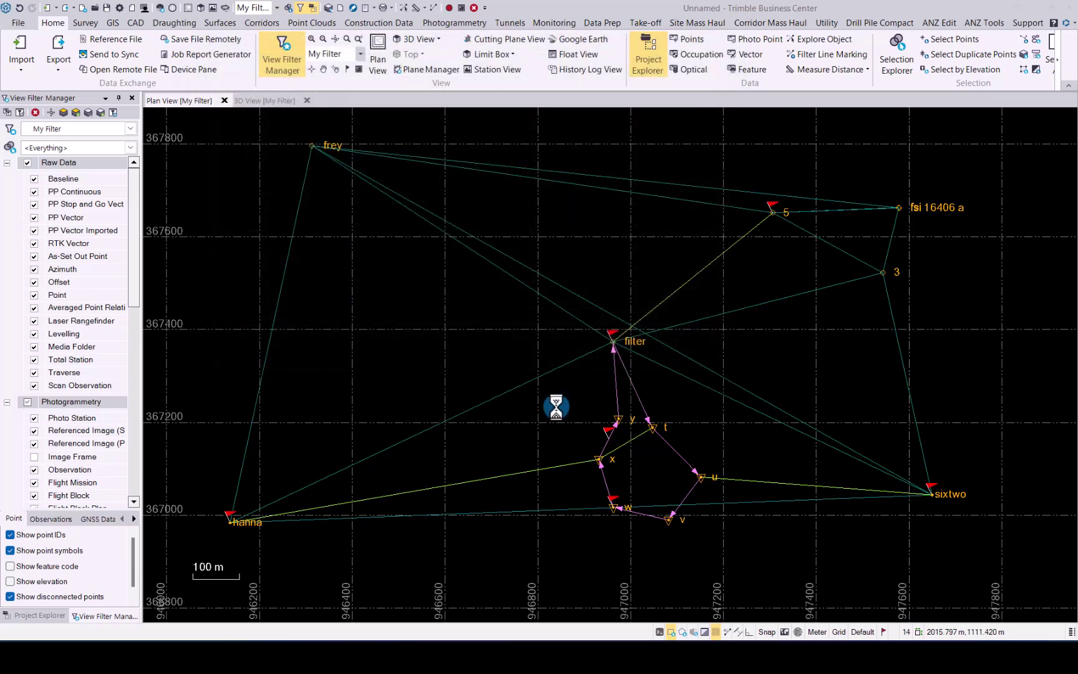